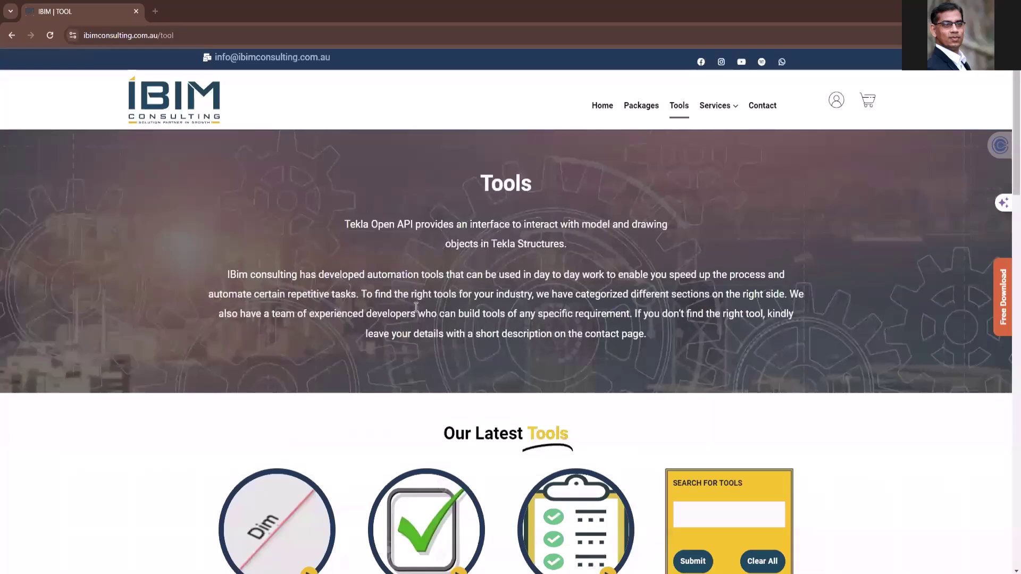
Step: Run IBim's Part Properties Check, move its dialog right, and switch to the Master Excel checking sheet
scroll(415, 307, "down", 5)
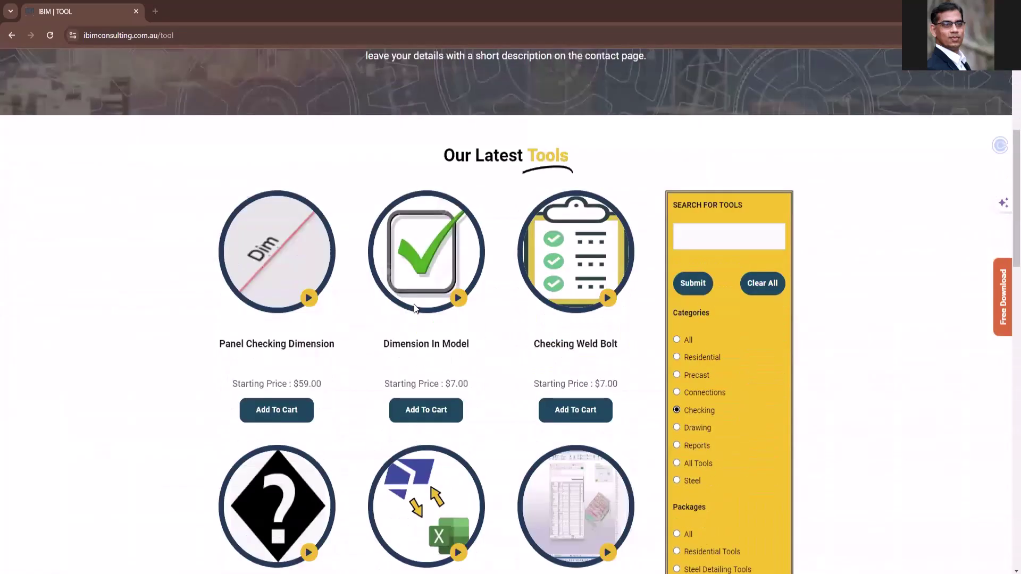
scroll(415, 308, "down", 1)
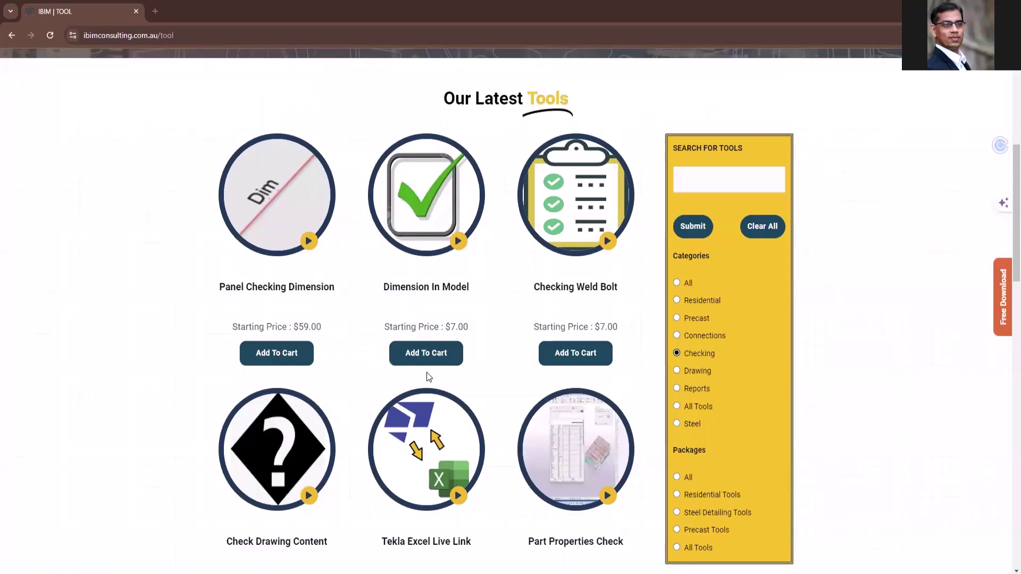
scroll(181, 186, "up", 5)
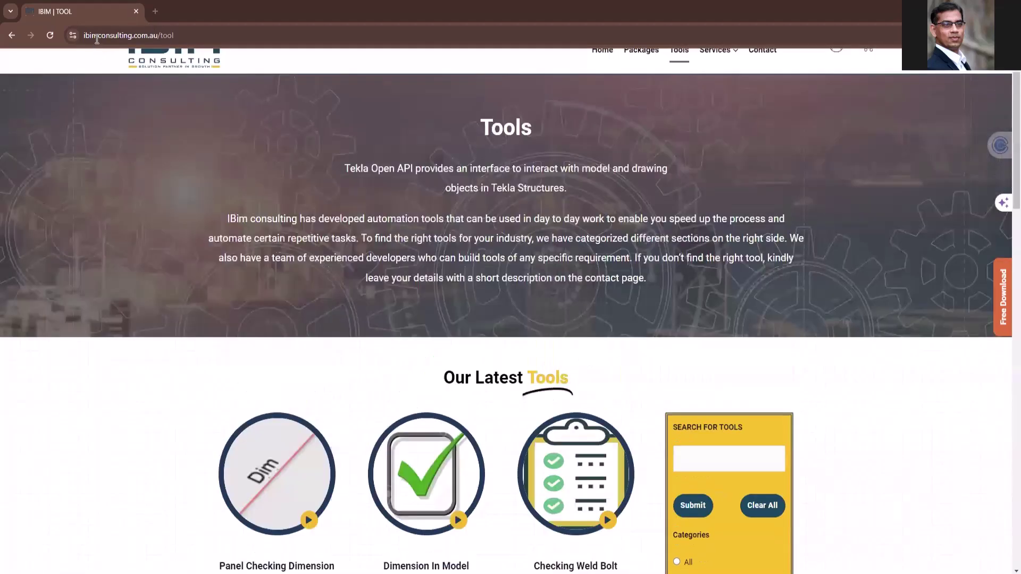
scroll(531, 298, "up", 1)
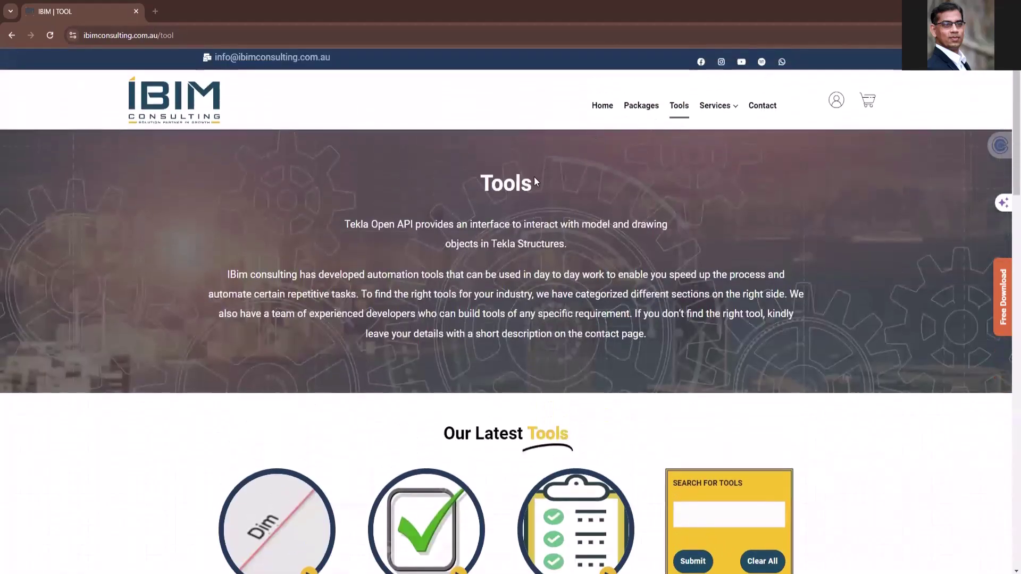
scroll(521, 178, "down", 4)
scroll(663, 292, "down", 3)
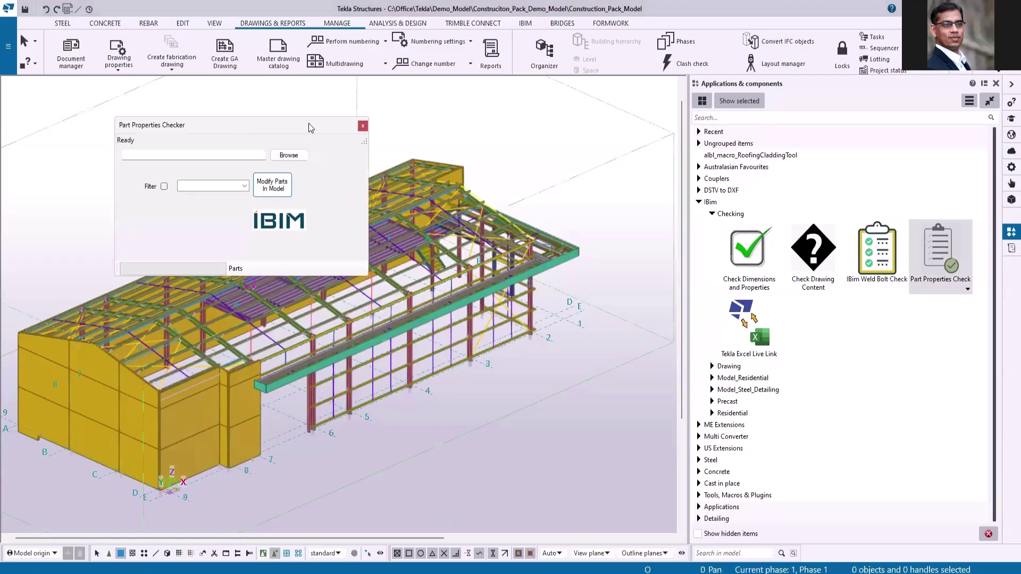
left_click_drag(308, 123, 774, 124)
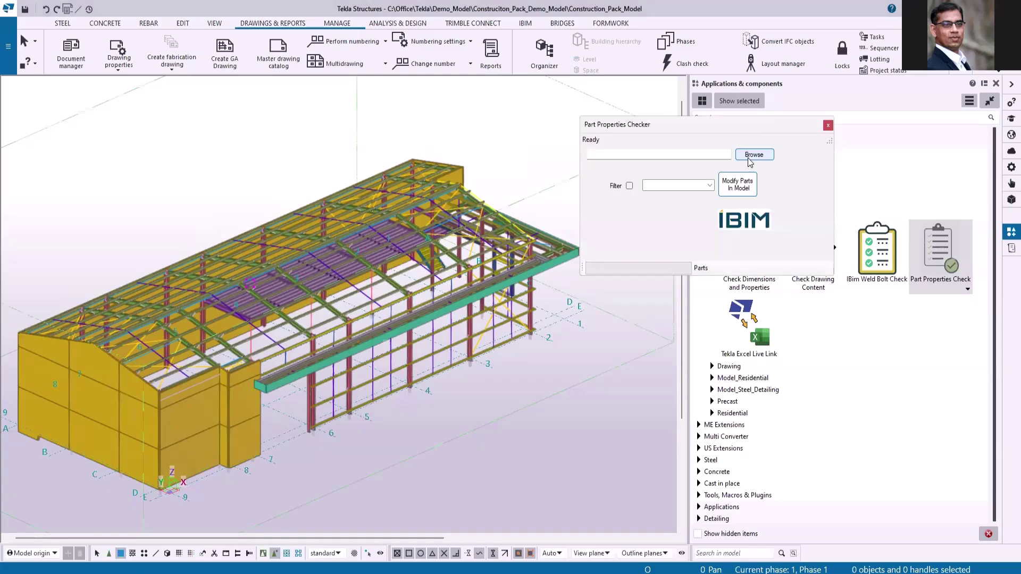
key("alt+Tab")
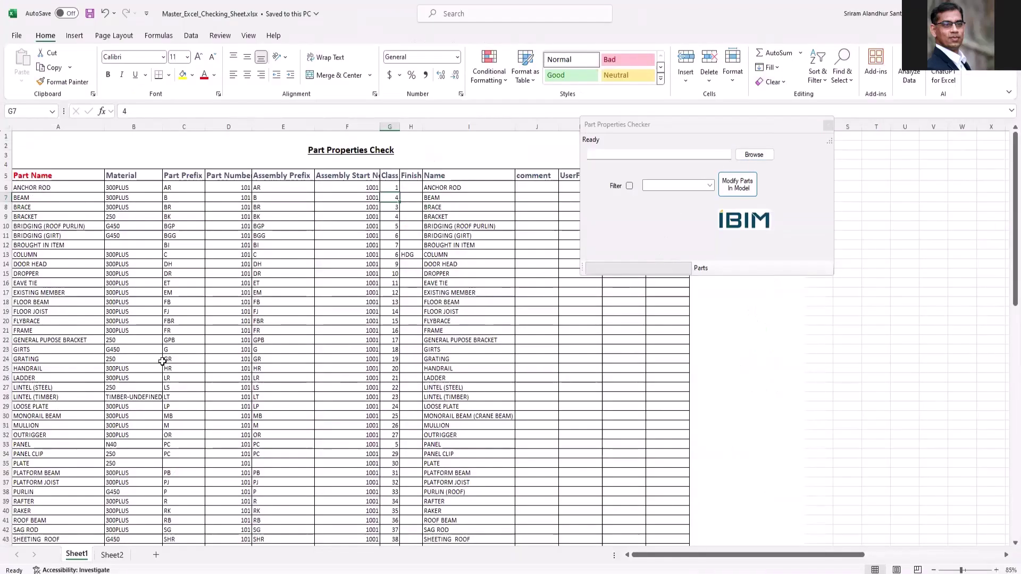
Step: Select ANCHOR ROD in A6 and move the checker dialog to the sheet's right edge
left_click(38, 188)
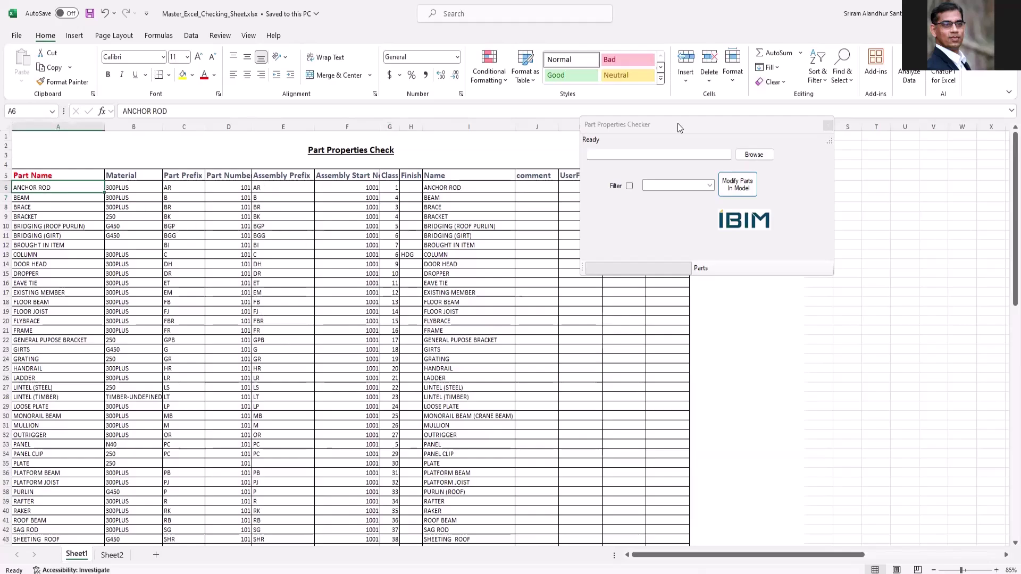
left_click_drag(720, 124, 957, 130)
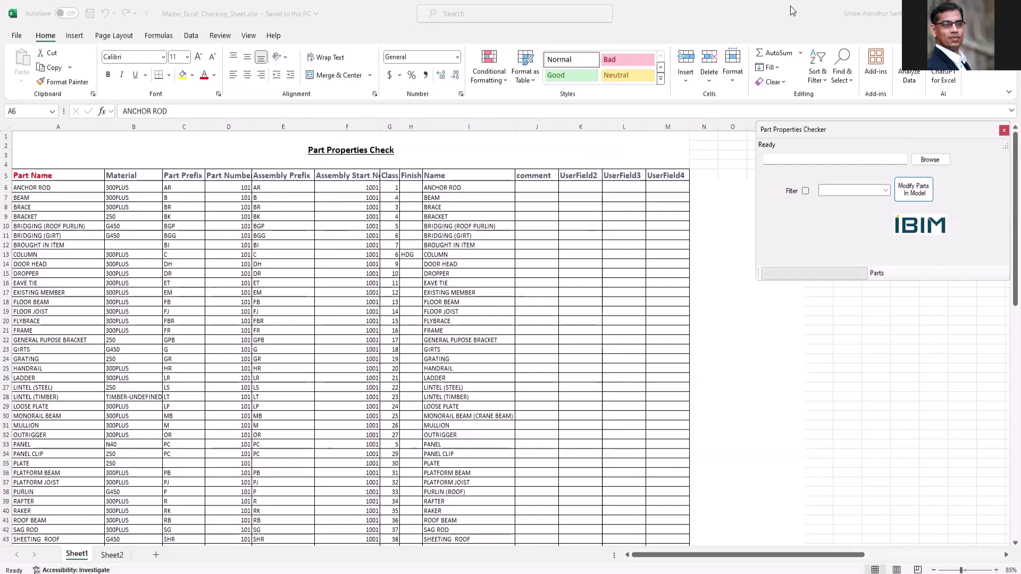
Step: Load Master_Excel_Checking_Sheet.xlsx into the Part Properties Checker
key("alt+Tab")
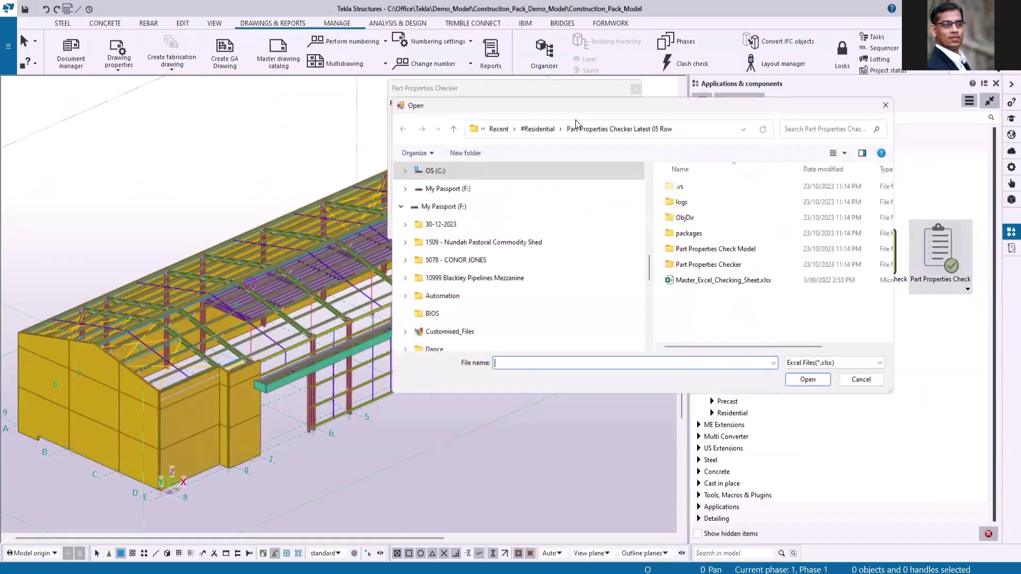
left_click(712, 280)
left_click(807, 380)
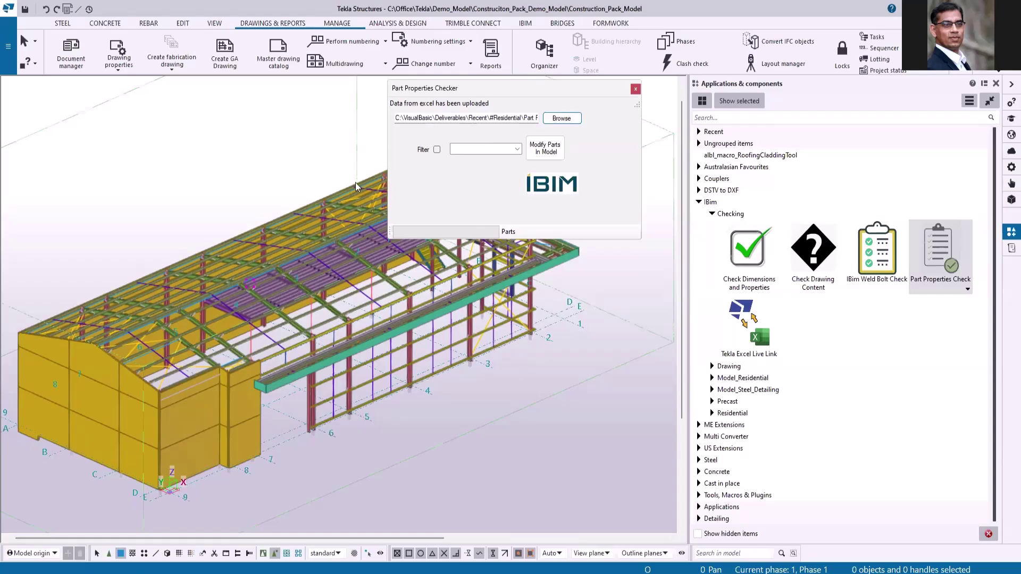
Step: Enable the checker's filter and set it to Firm_Column
left_click(437, 150)
left_click(516, 150)
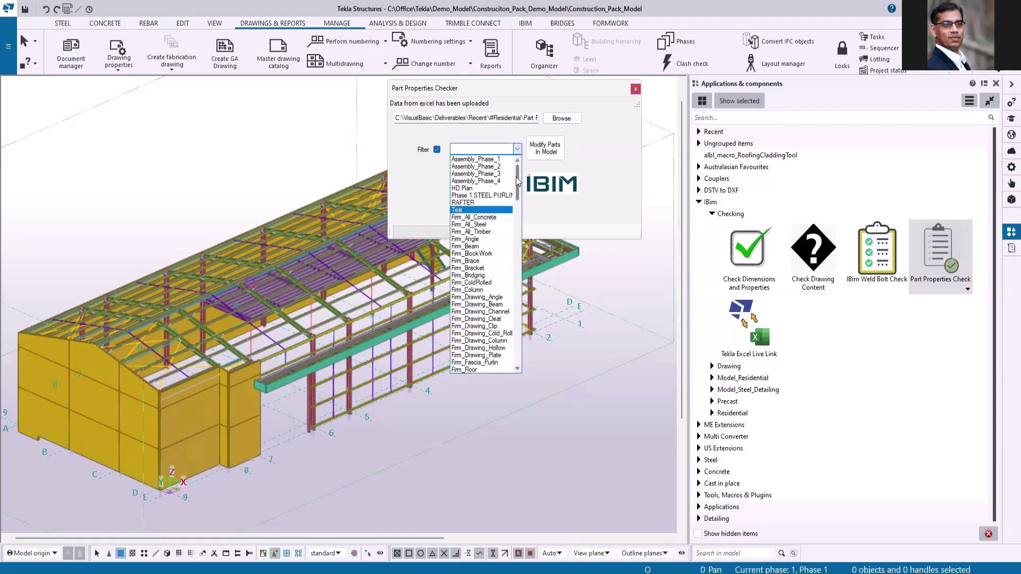
mouse_move(519, 181)
left_mouse_down()
mouse_move(518, 260)
mouse_move(517, 180)
left_mouse_up()
left_click(475, 290)
left_click_drag(502, 87, 708, 98)
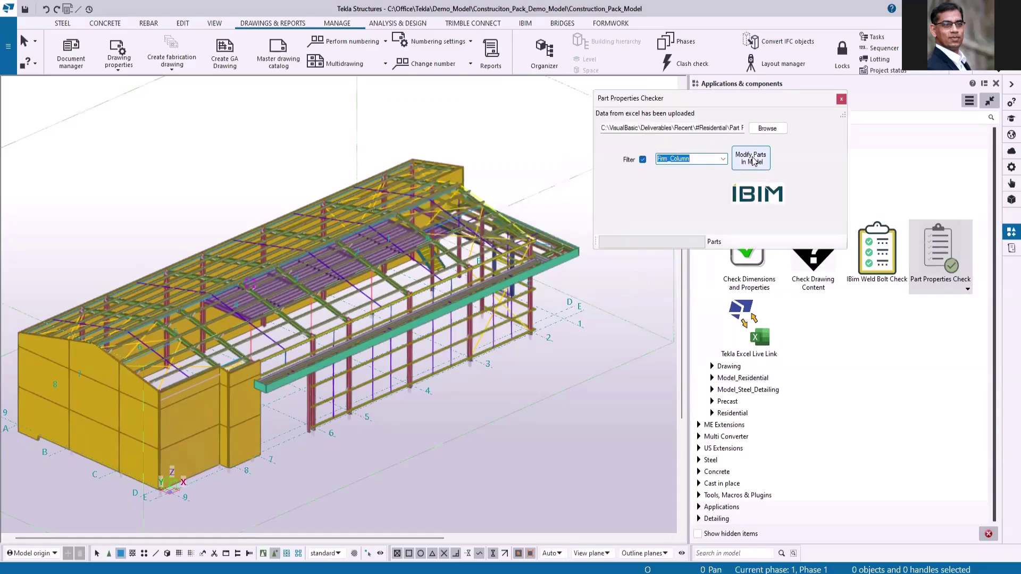
Step: Modify the parts in the model, updating all 28/28 filtered columns
scroll(585, 304, "up", 2)
scroll(583, 304, "up", 3)
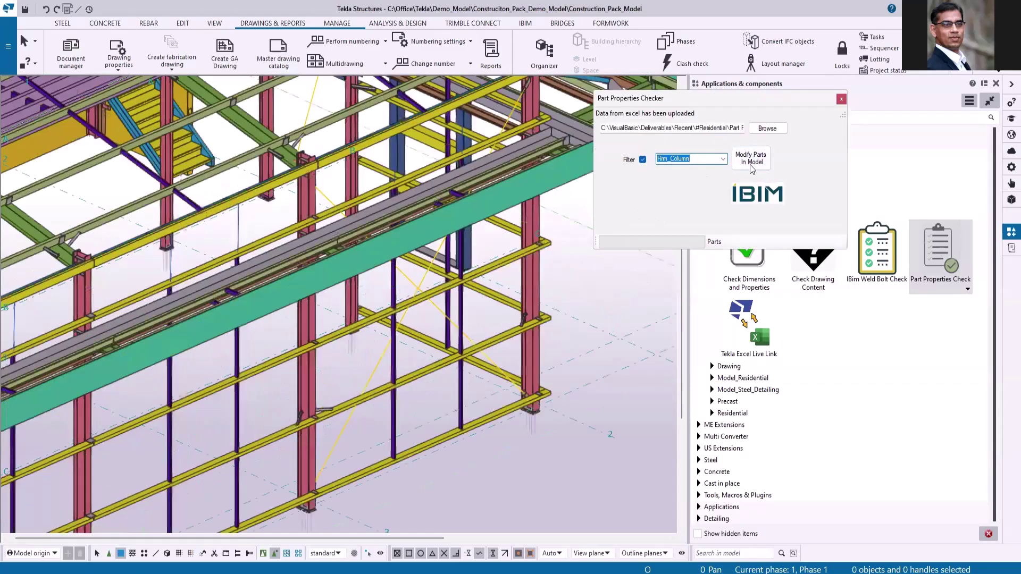
left_click(751, 161)
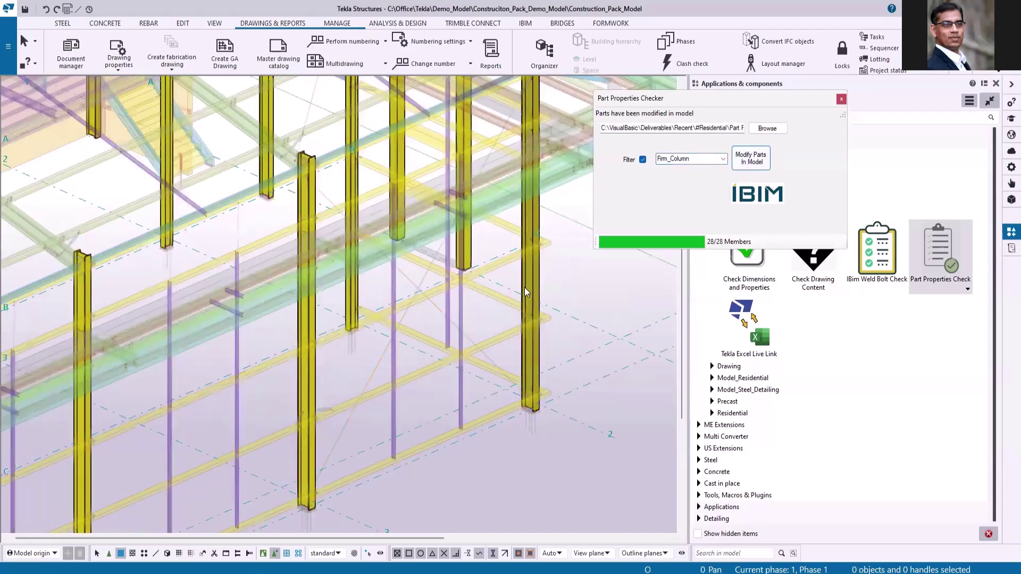
scroll(569, 288, "down", 1)
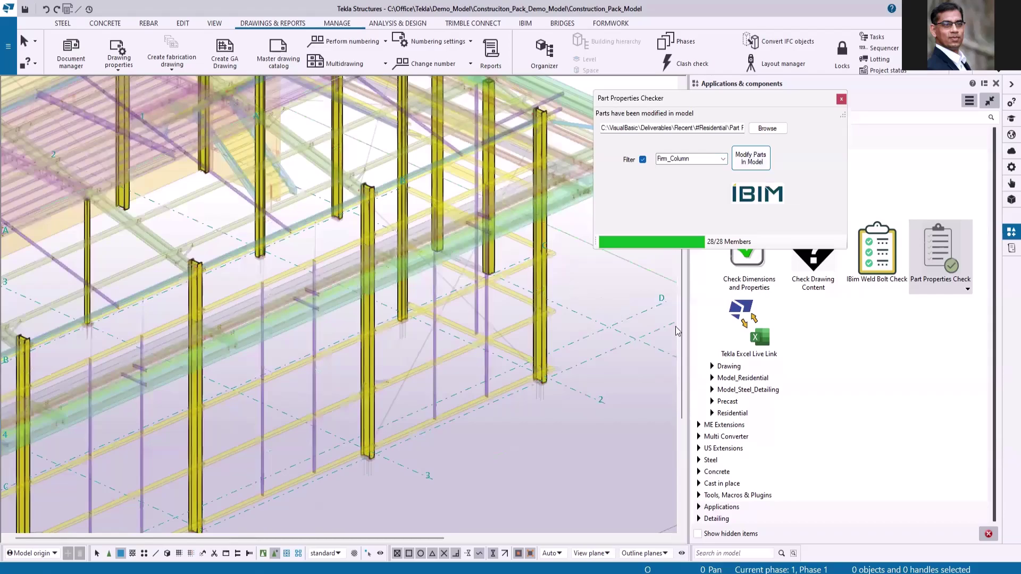
scroll(571, 287, "down", 1)
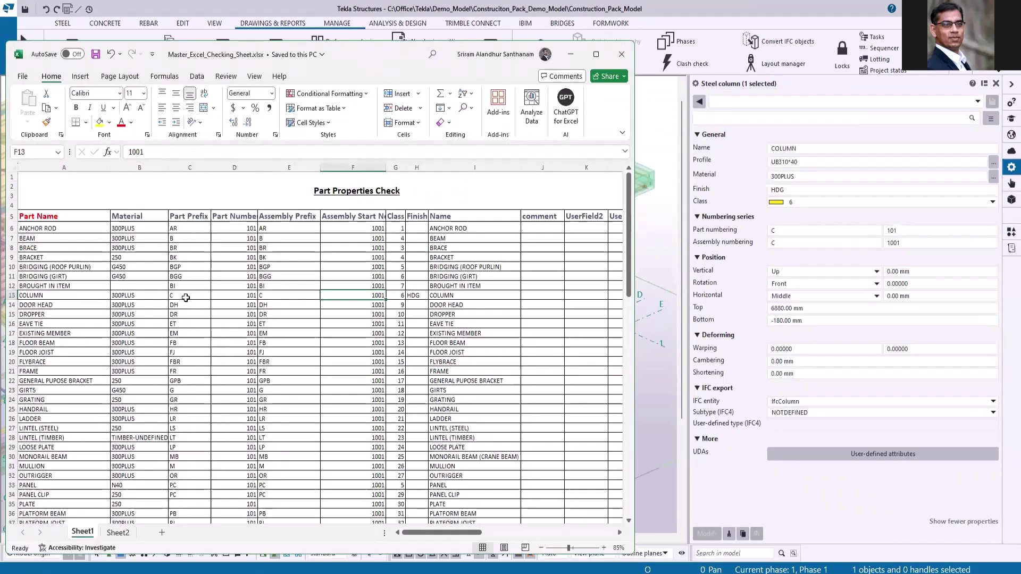
Step: Compare the COLUMN row's part number, start number, class and HDG finish (D13–H13) with the model
left_click(248, 294)
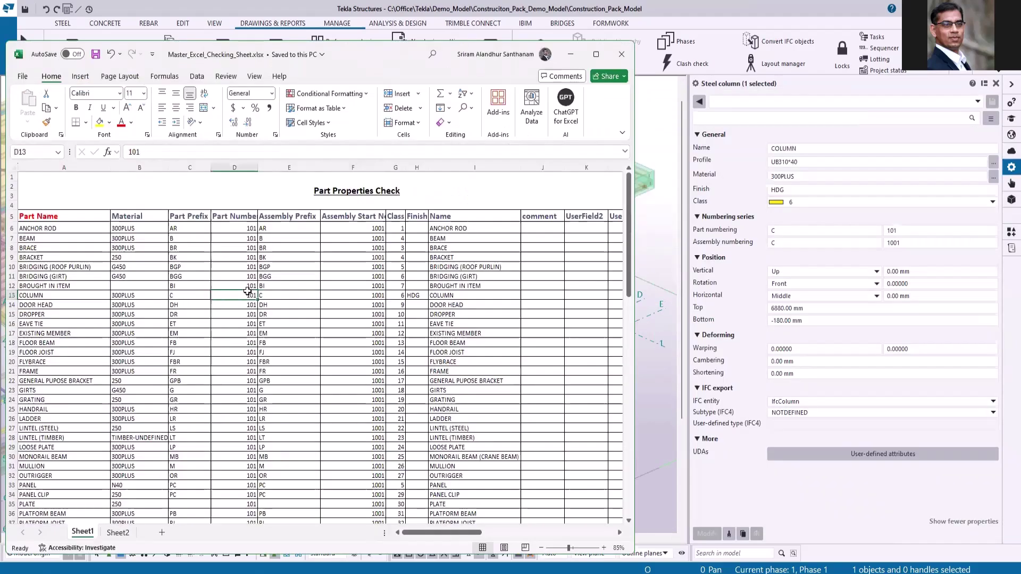
left_click(366, 297)
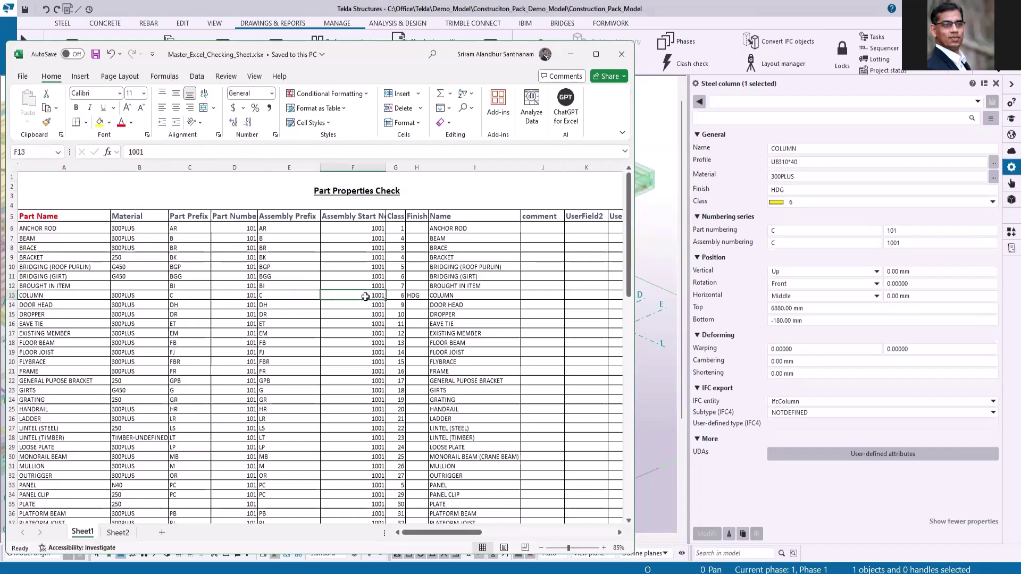
left_click(403, 296)
left_click(419, 296)
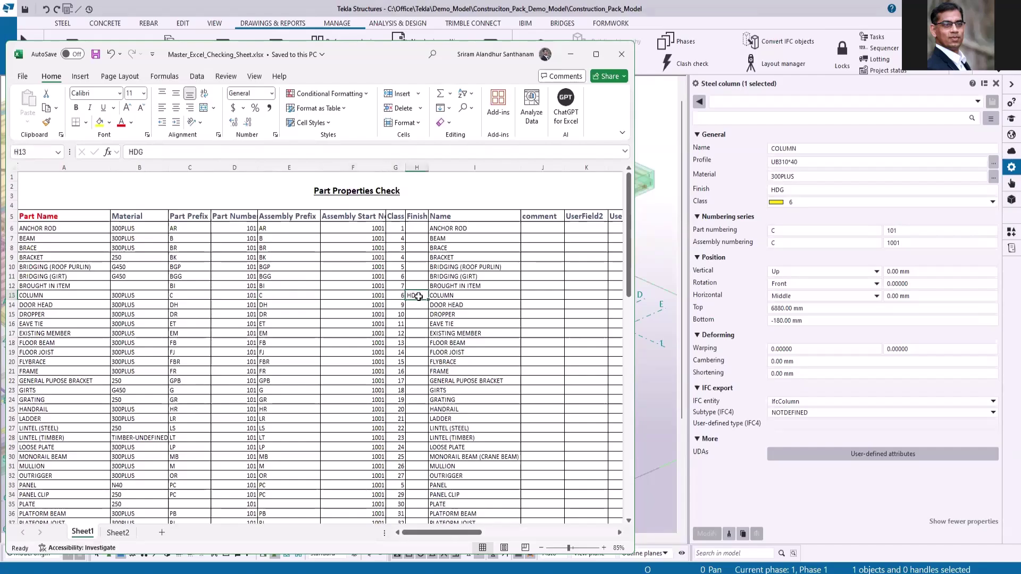
left_click(576, 56)
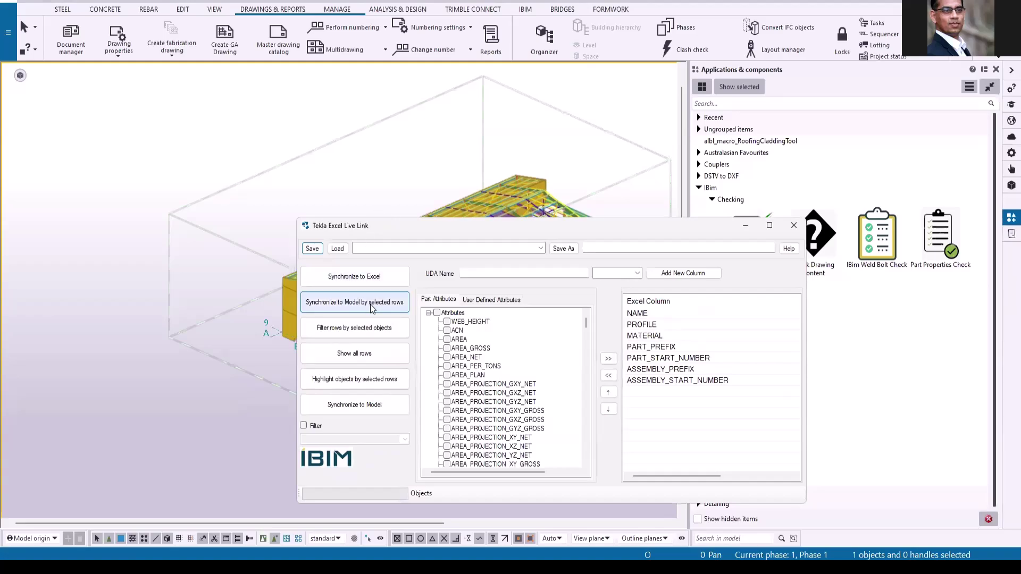
Step: Start Tekla Excel Live Link into a blank workbook, selecting A1, and return to Tekla
scroll(93, 170, "down", 5)
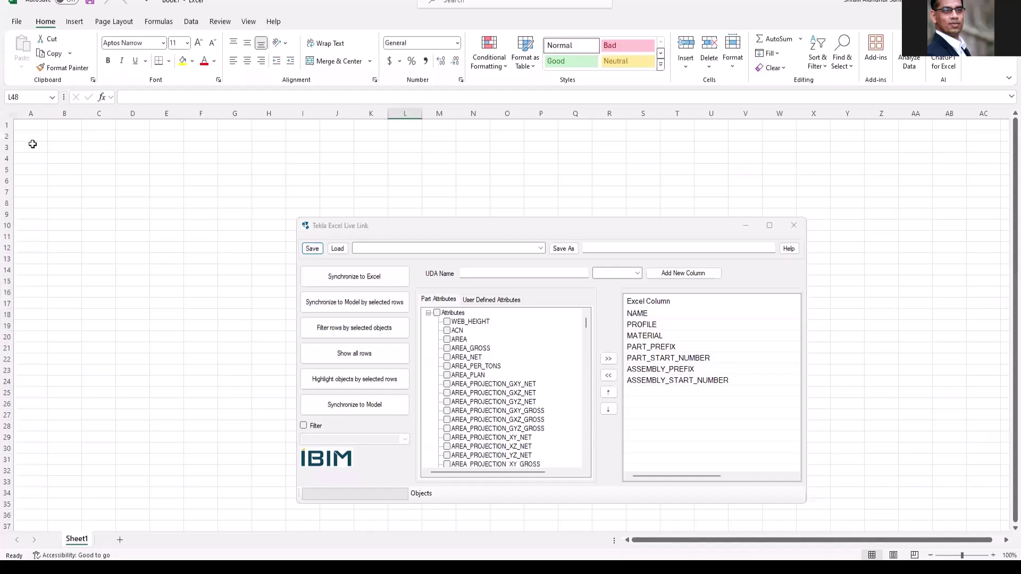
left_click(23, 126)
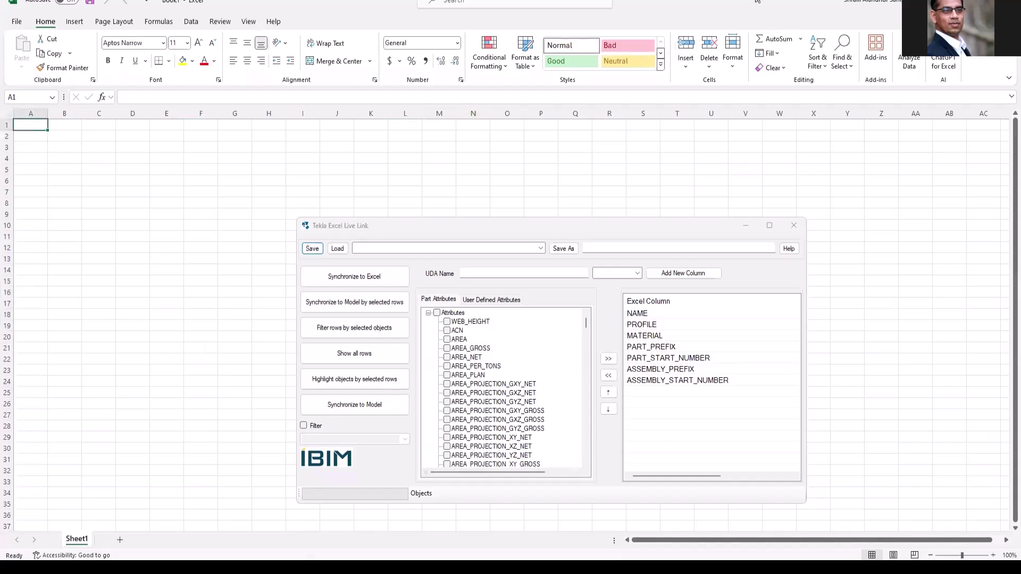
key("alt+Tab")
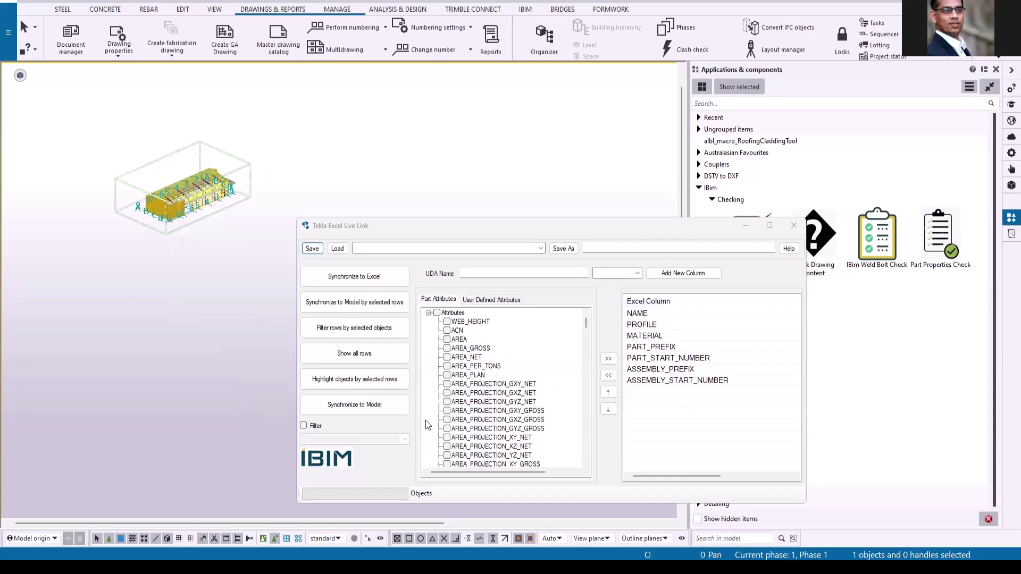
Step: Add CLASS_ATTR from the Part Attributes list as the eighth Live Link Excel column
left_click(479, 420)
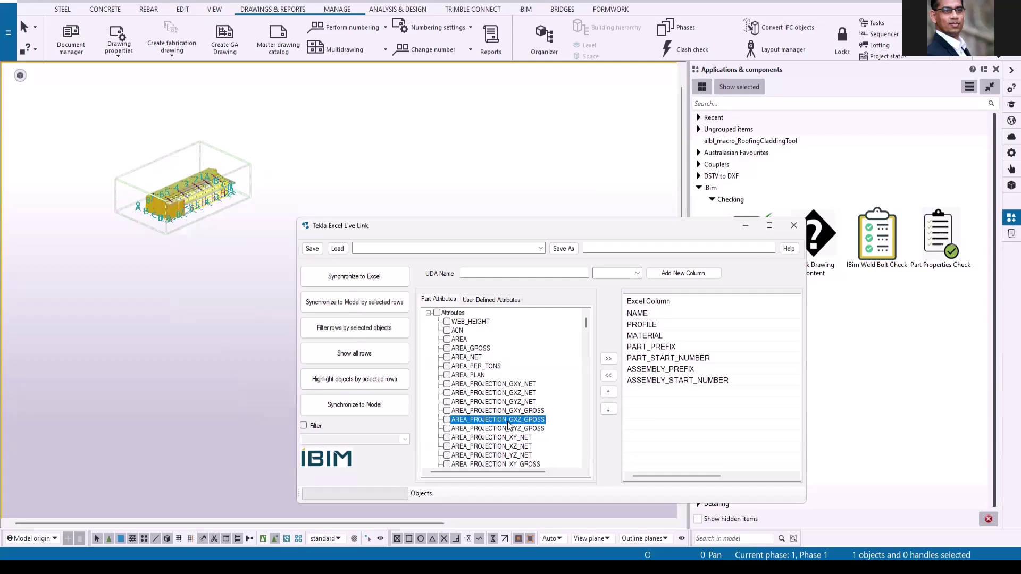
key("c")
left_click(447, 456)
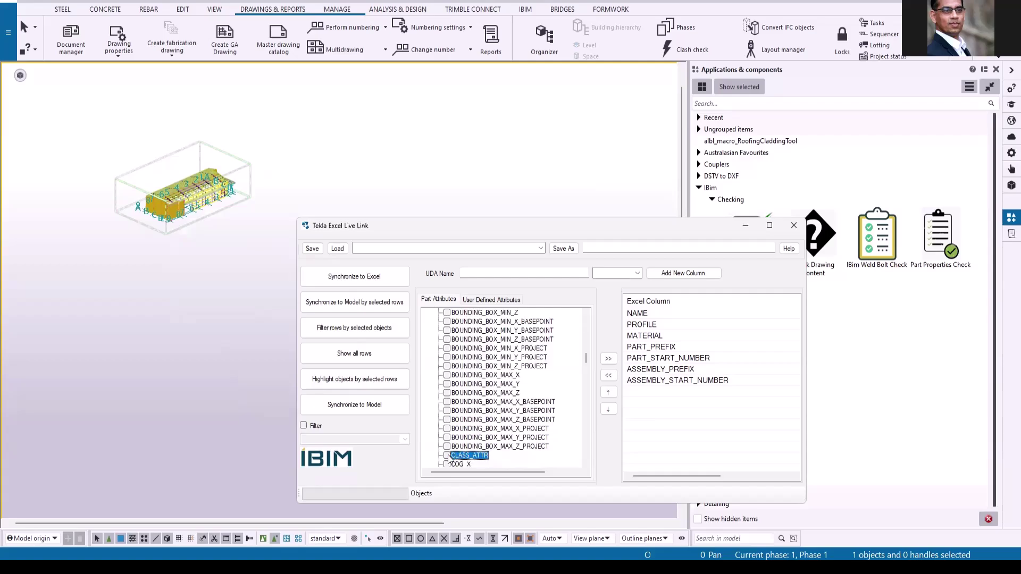
left_click(608, 358)
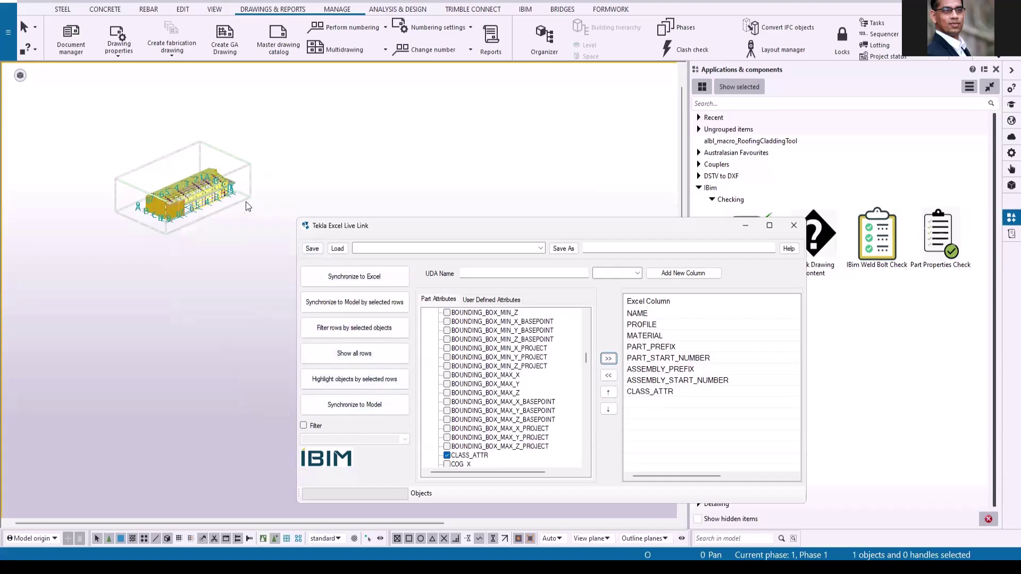
scroll(181, 194, "up", 5)
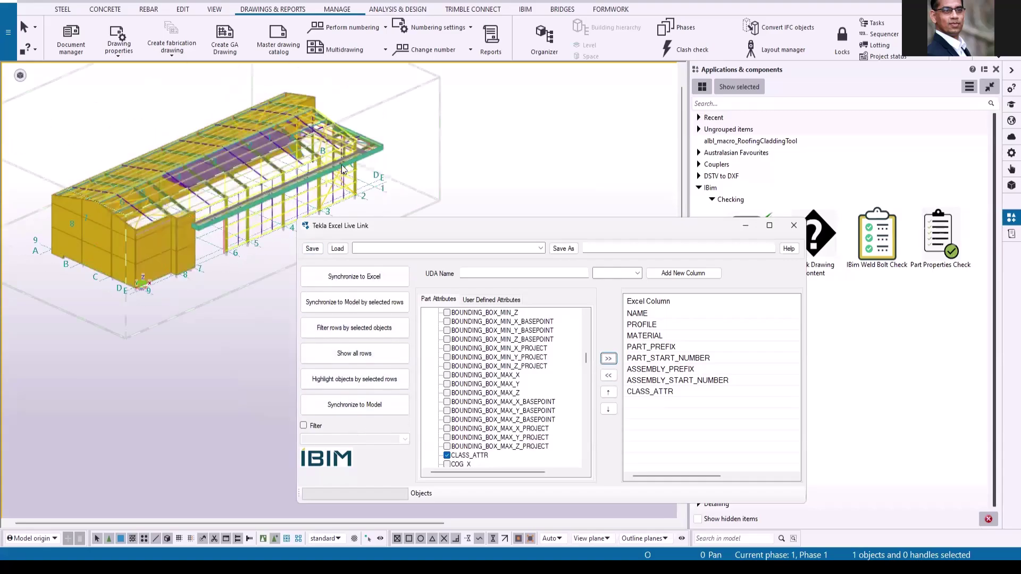
Step: Turn on the Live Link filter, choose Firm_Purlin, and place the dialog over Excel
left_click(304, 426)
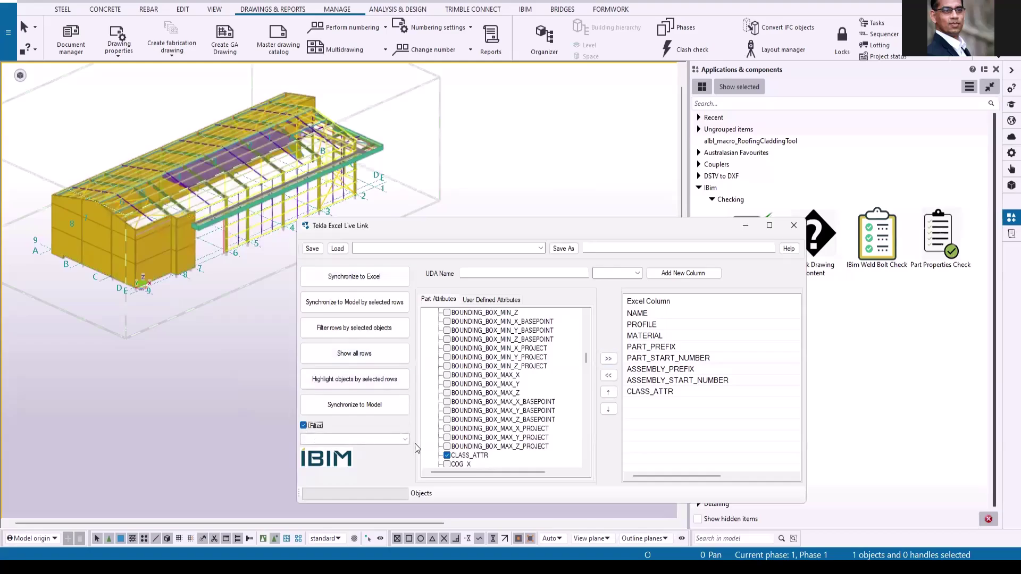
left_click(405, 439)
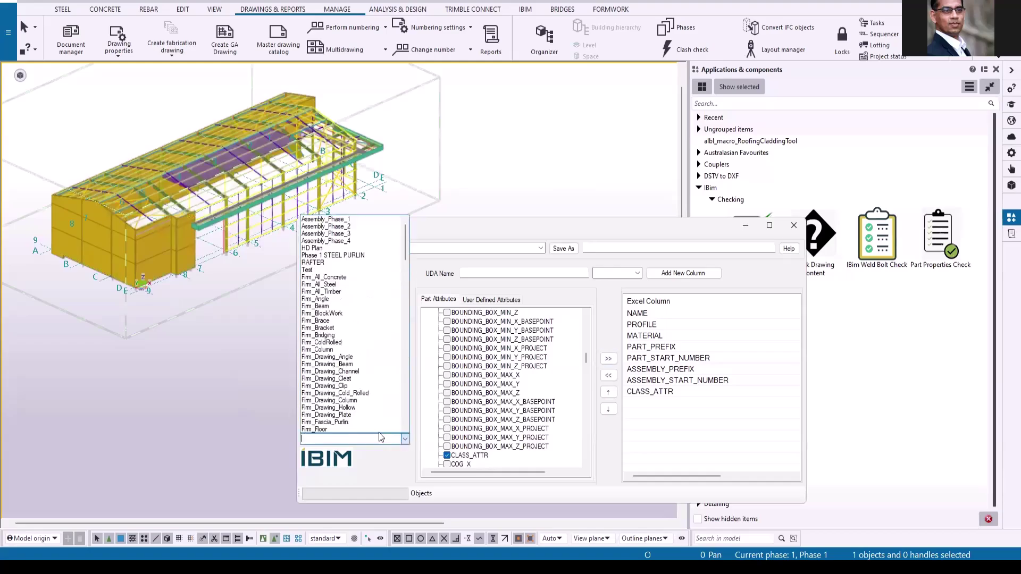
left_click(461, 228)
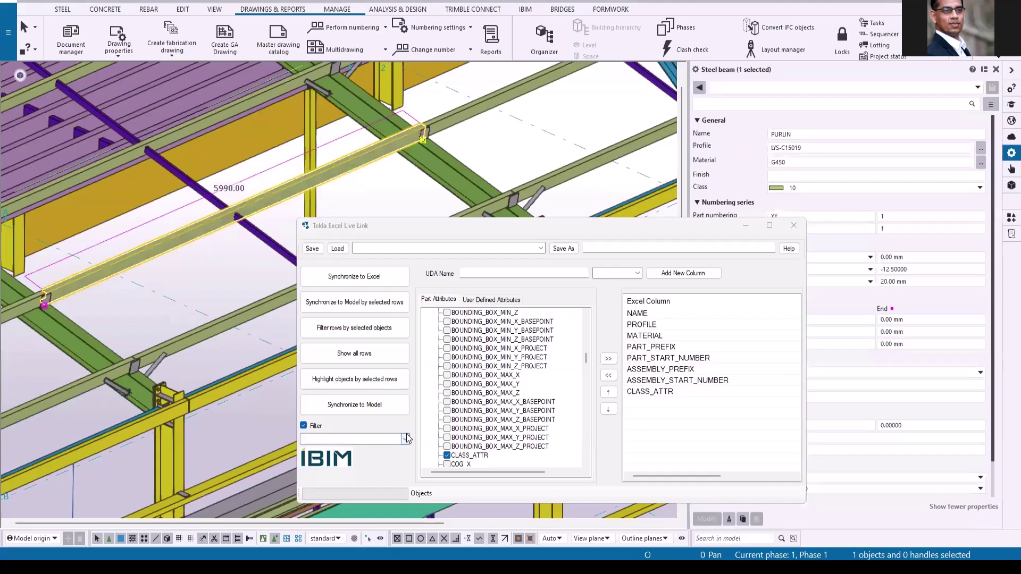
left_click(405, 439)
scroll(342, 294, "down", 5)
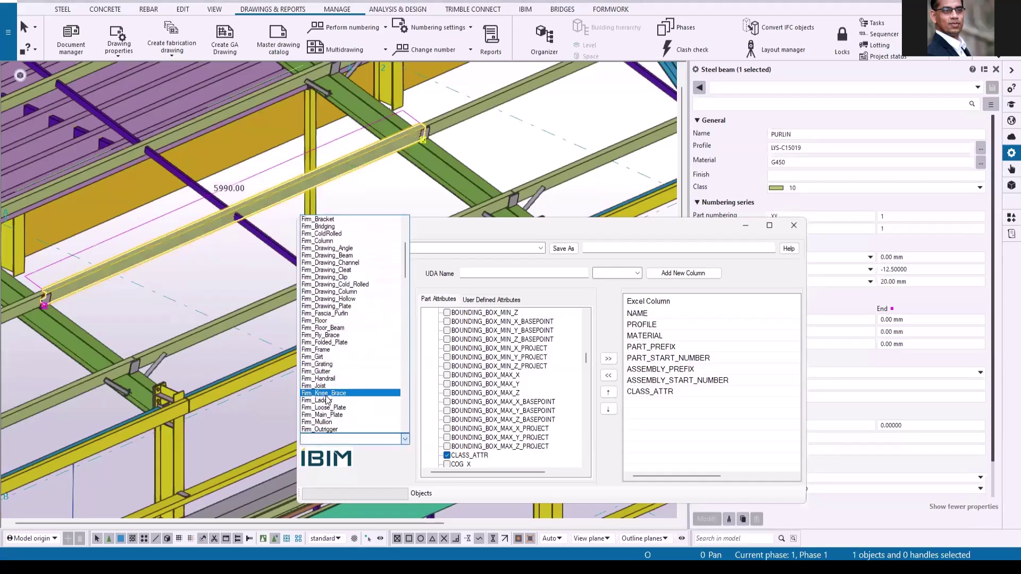
scroll(326, 384, "down", 3)
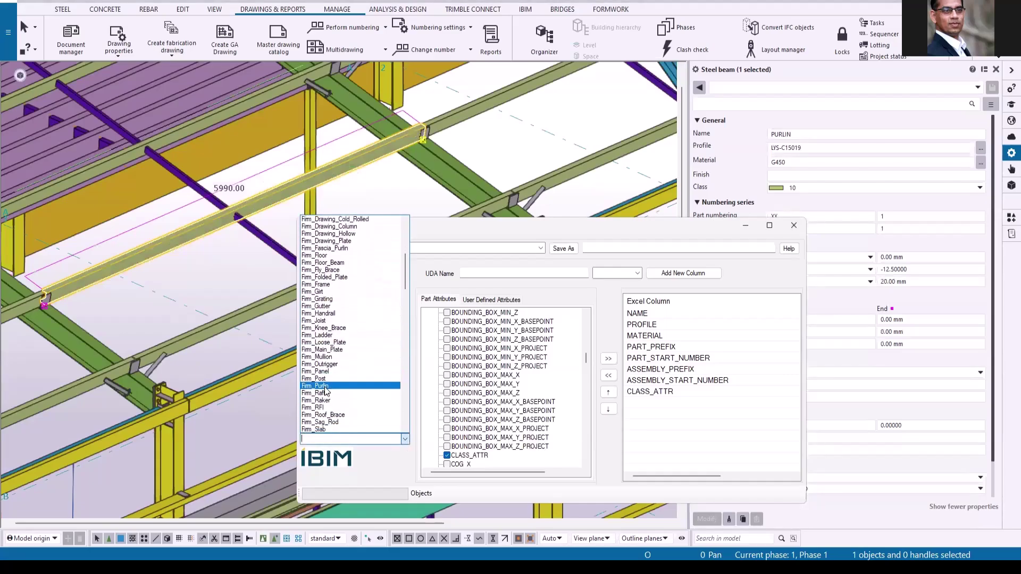
left_click(325, 387)
left_click_drag(596, 224, 851, 208)
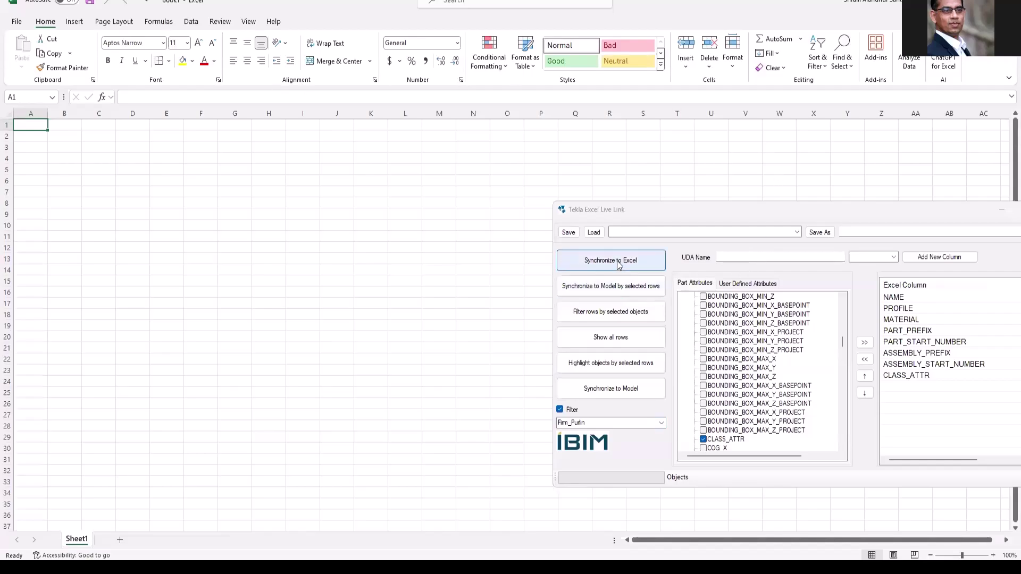
Step: Synchronize the Firm_Purlin parts to Excel and select the first class cell, I2
left_click(617, 262)
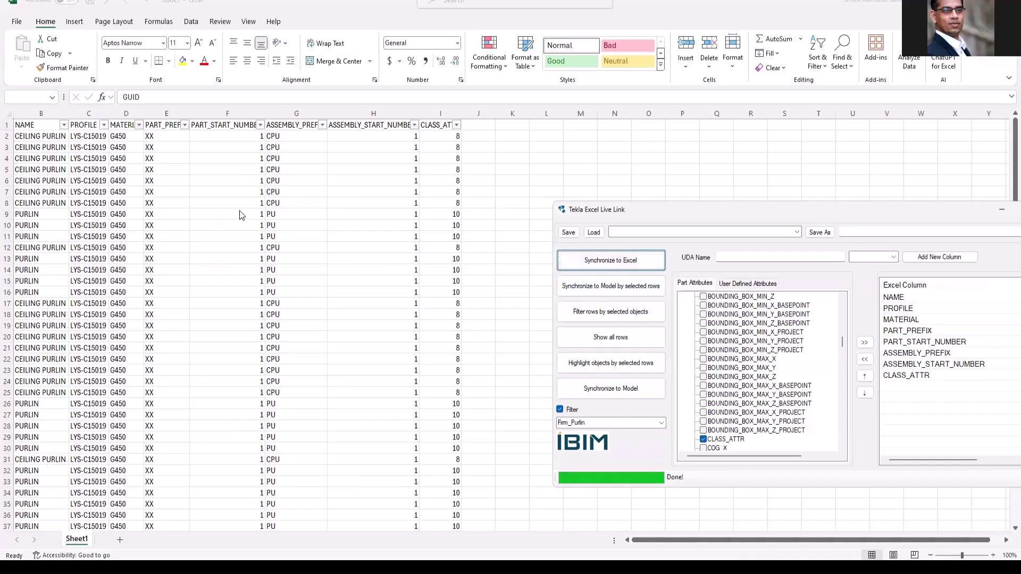
left_click(448, 137)
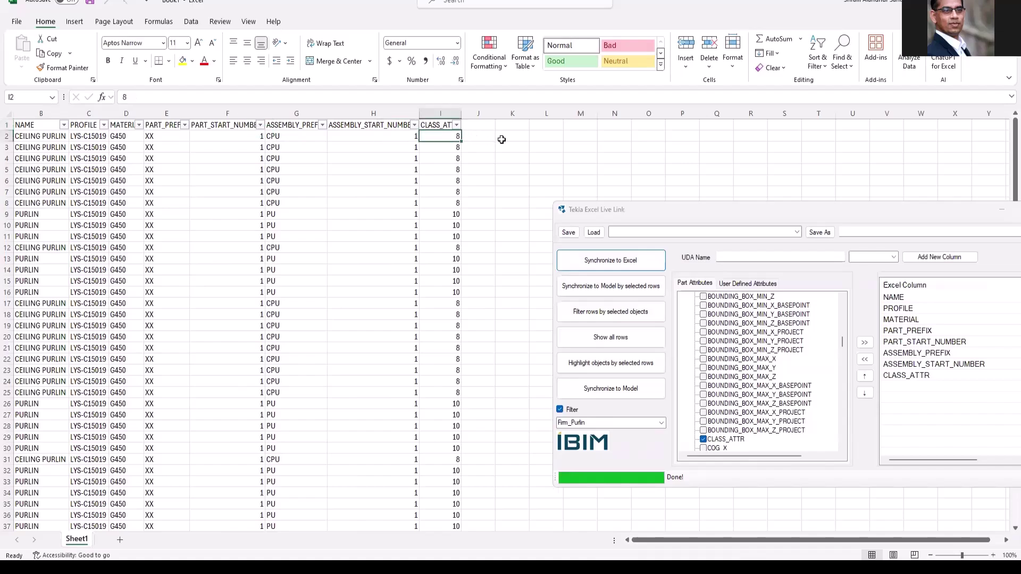
Step: Enter class 25 in I2 and fill it down column I to row 130
type("25")
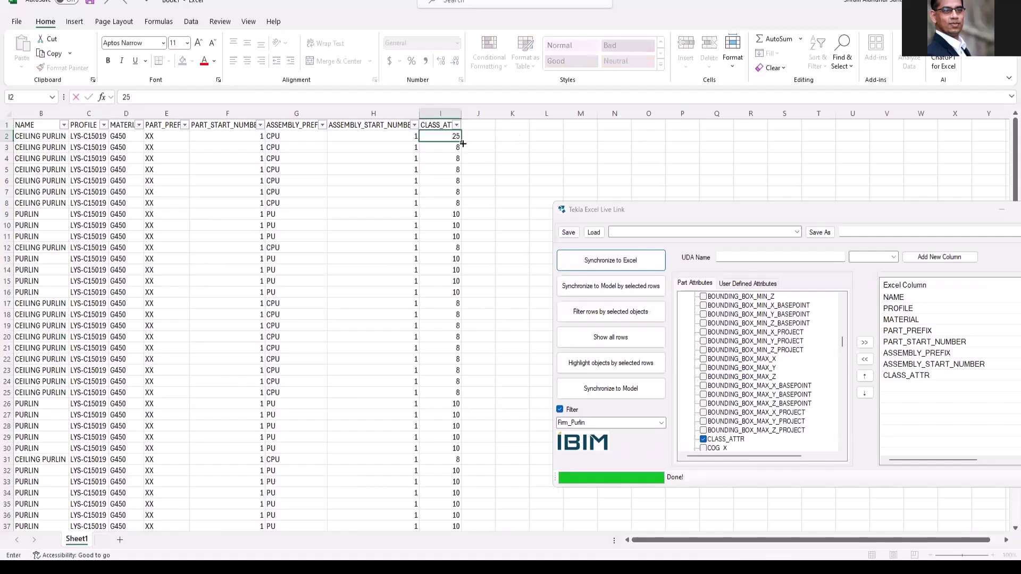
left_click_drag(463, 141, 464, 486)
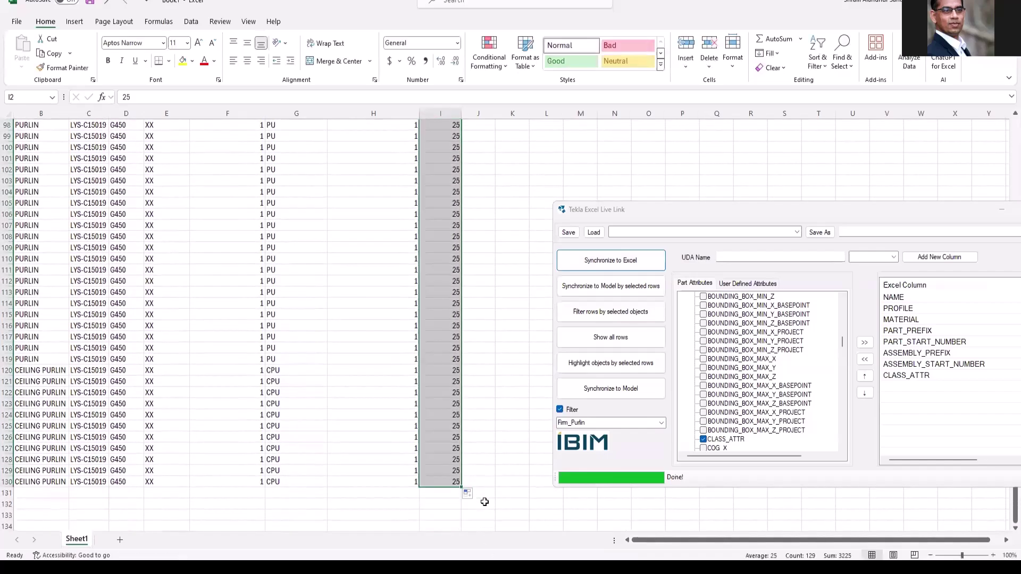
scroll(448, 431, "up", 4)
scroll(448, 430, "up", 20)
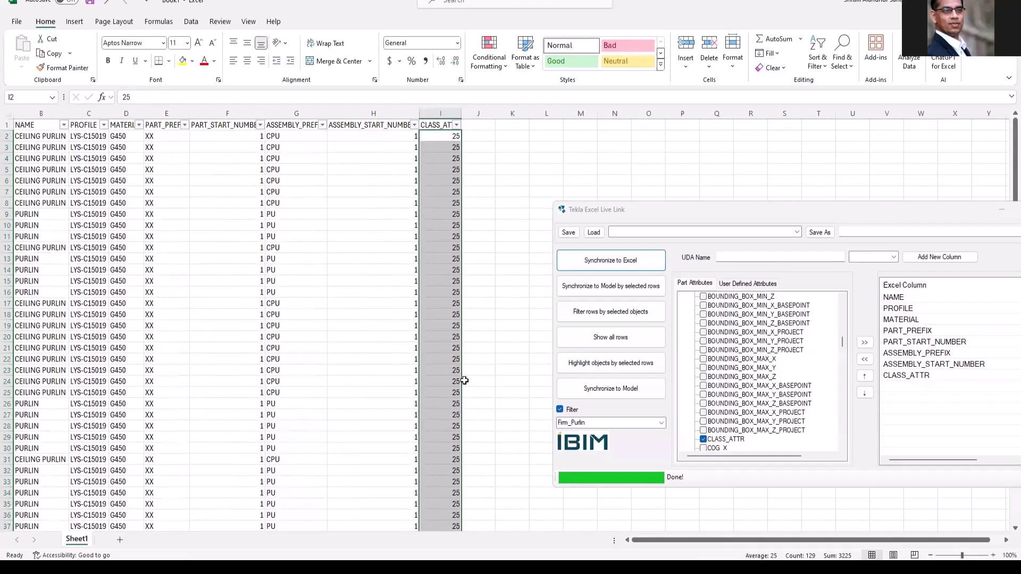
Step: Enter prefix PU in E2 and fill it down column E to row 130
left_click(166, 137)
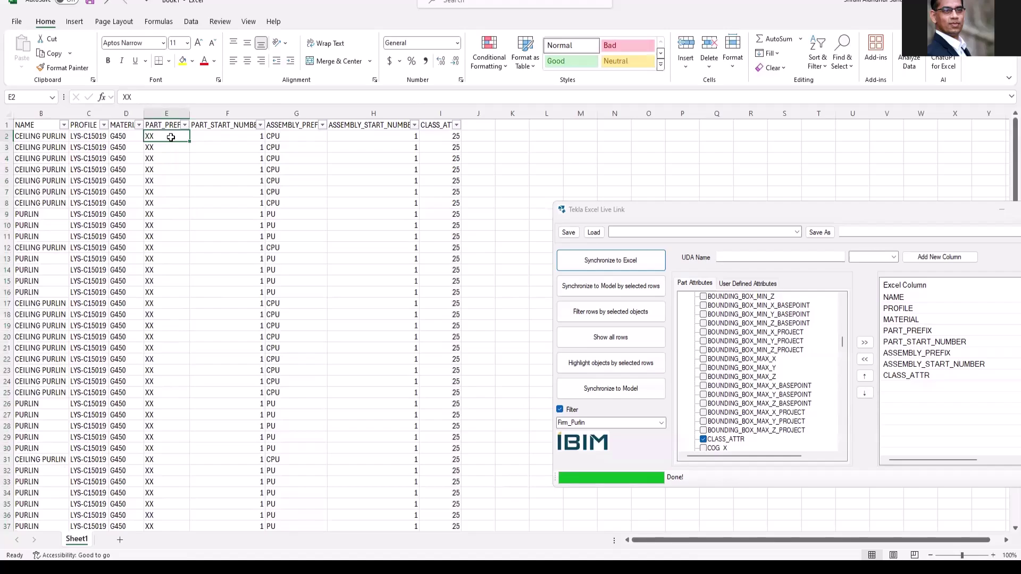
type("PU")
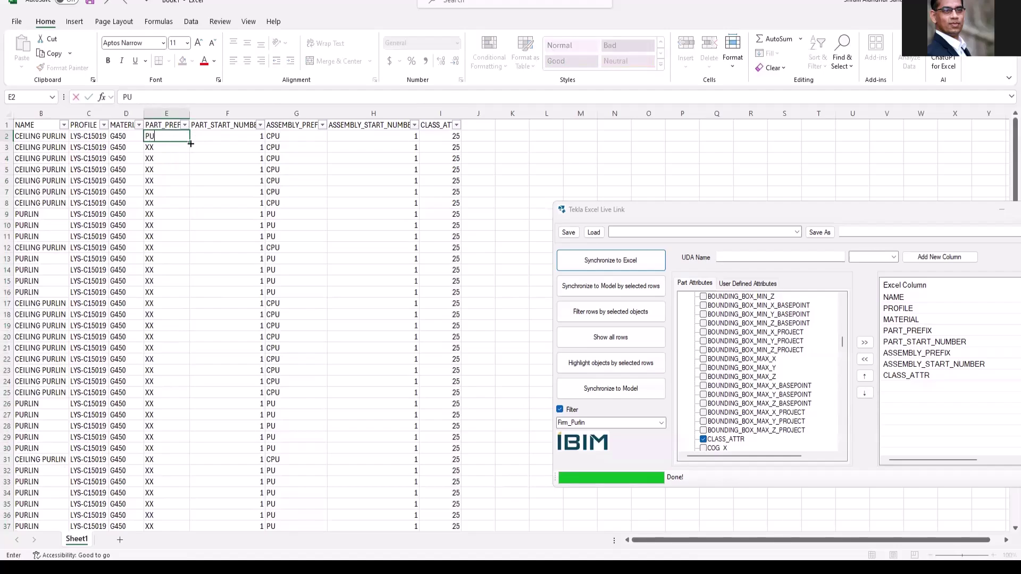
left_click_drag(191, 144, 200, 508)
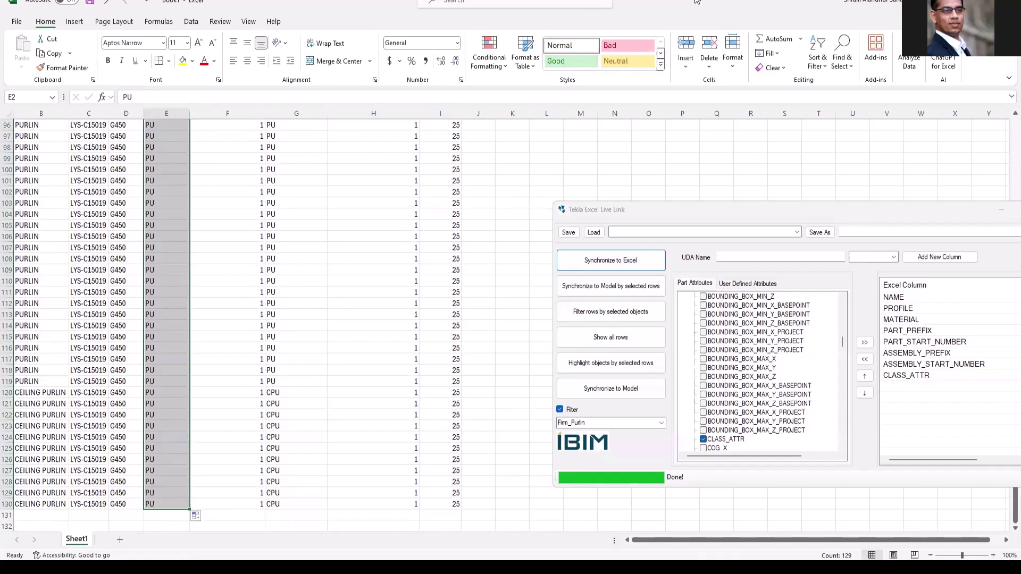
key("alt+Tab")
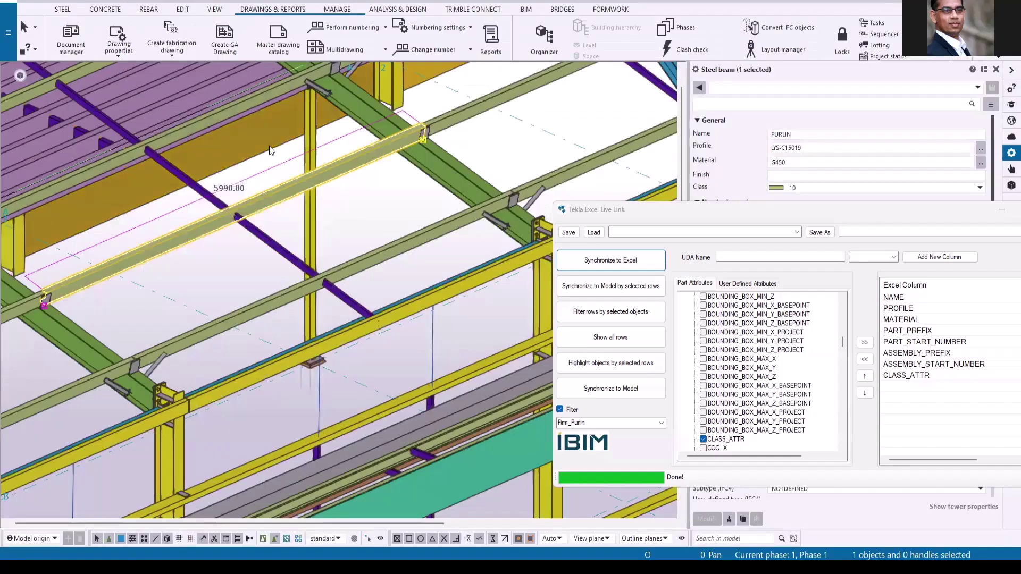
Step: Synchronize the edited rows to the model, then verify the purlins' class 25 and PU part prefix
scroll(366, 254, "down", 2)
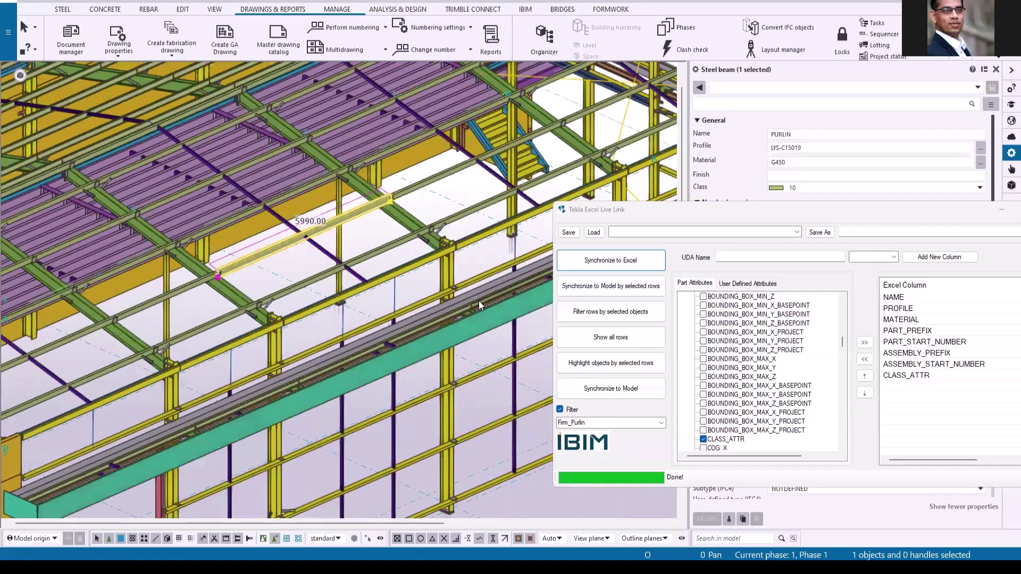
left_click(620, 289)
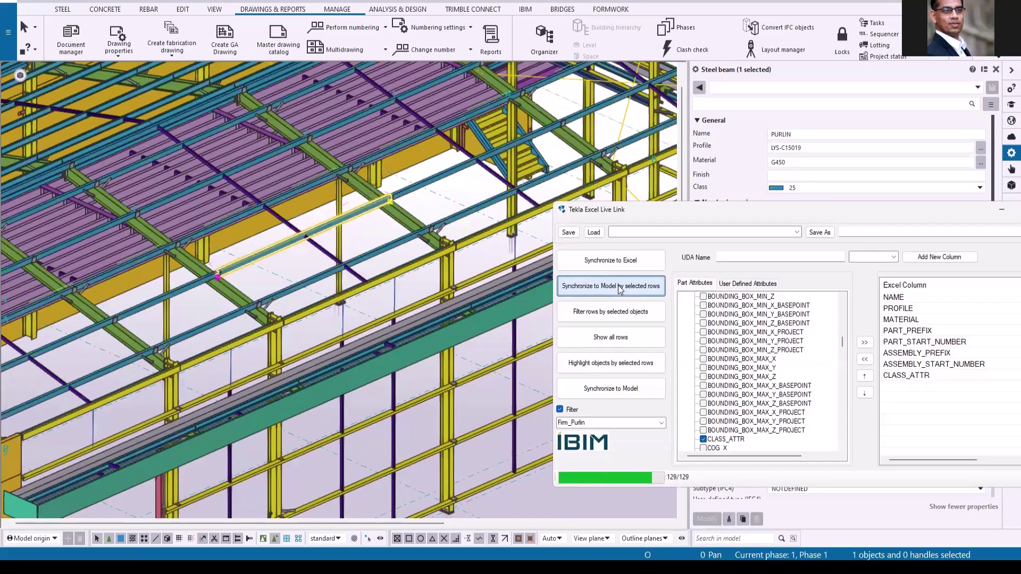
left_click_drag(935, 213, 645, 222)
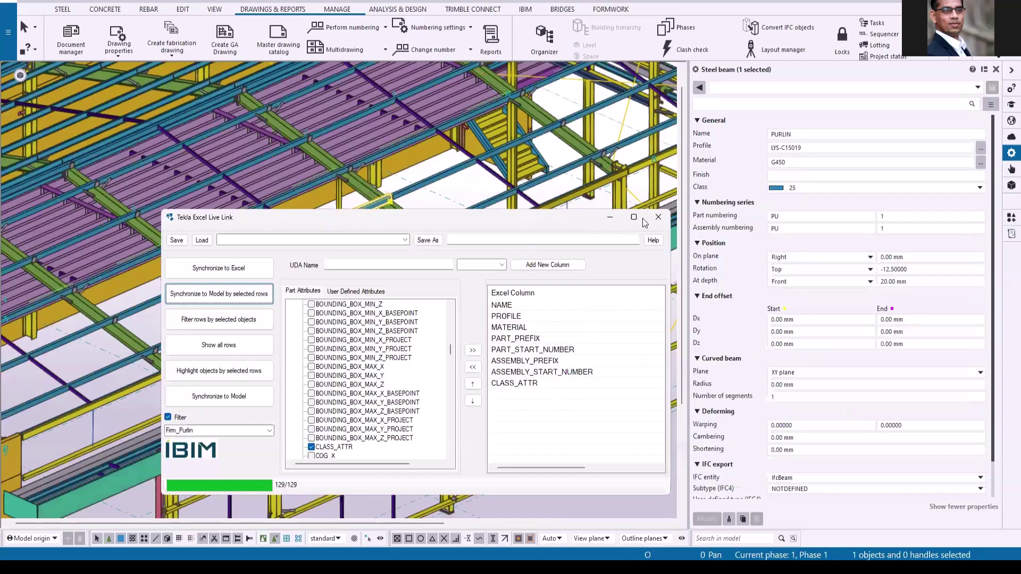
left_click(612, 217)
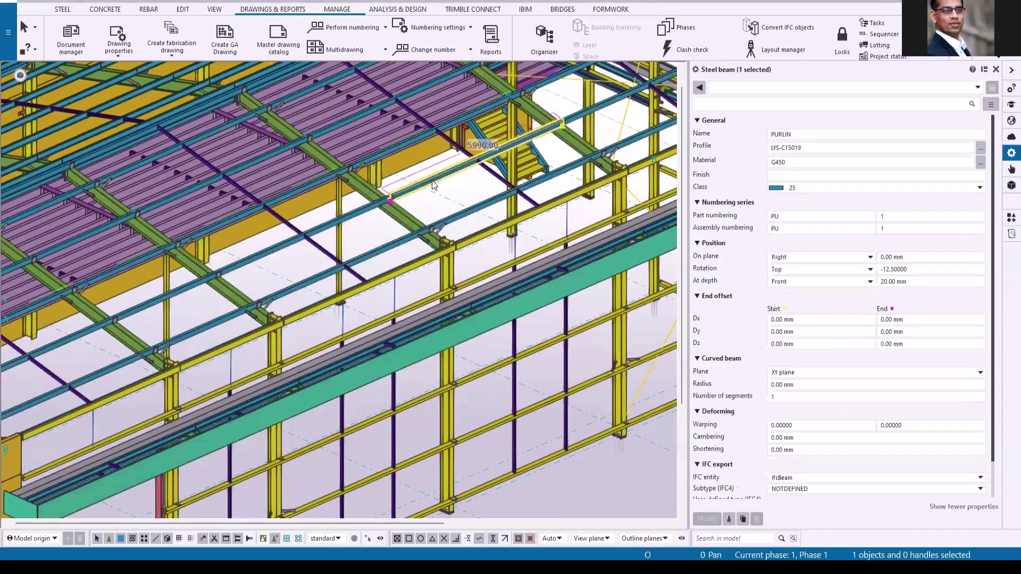
left_click(781, 217)
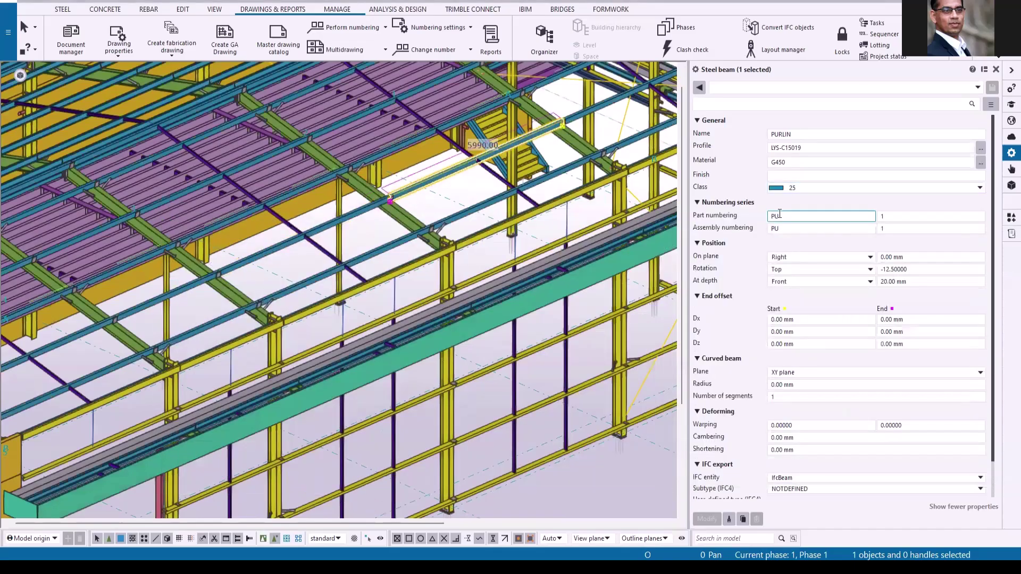
left_click(780, 229)
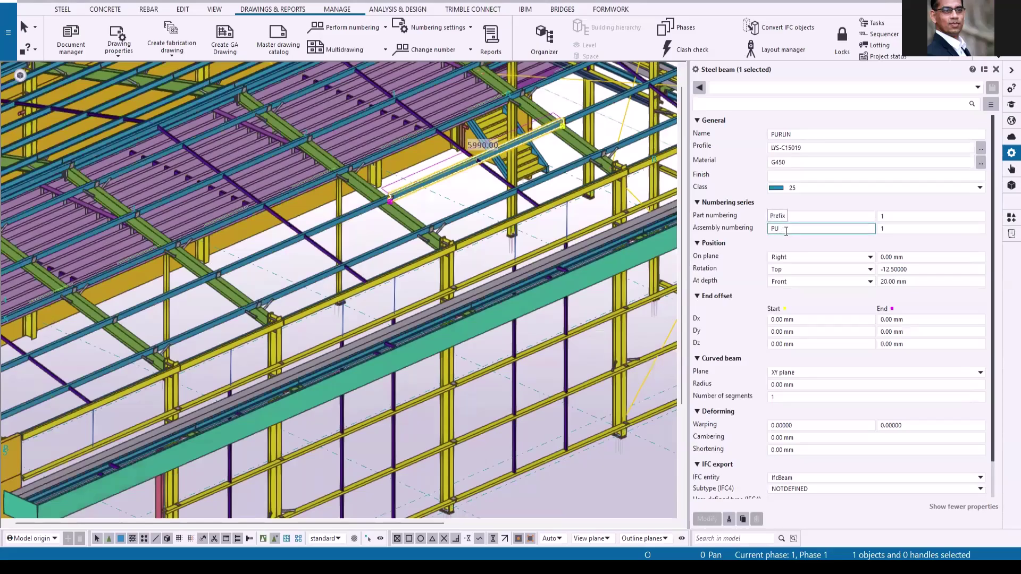
left_click(434, 207)
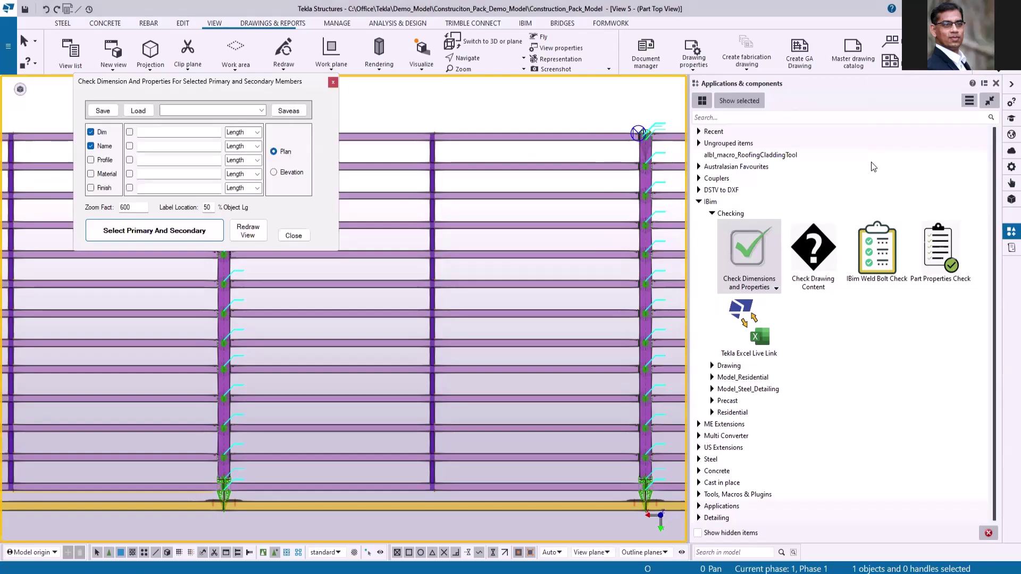
Step: Check the left column against its secondary beams, showing the MEZZANINE BEAM label and 400mm, 355mm, 341mm spacings
left_click_drag(226, 85, 683, 82)
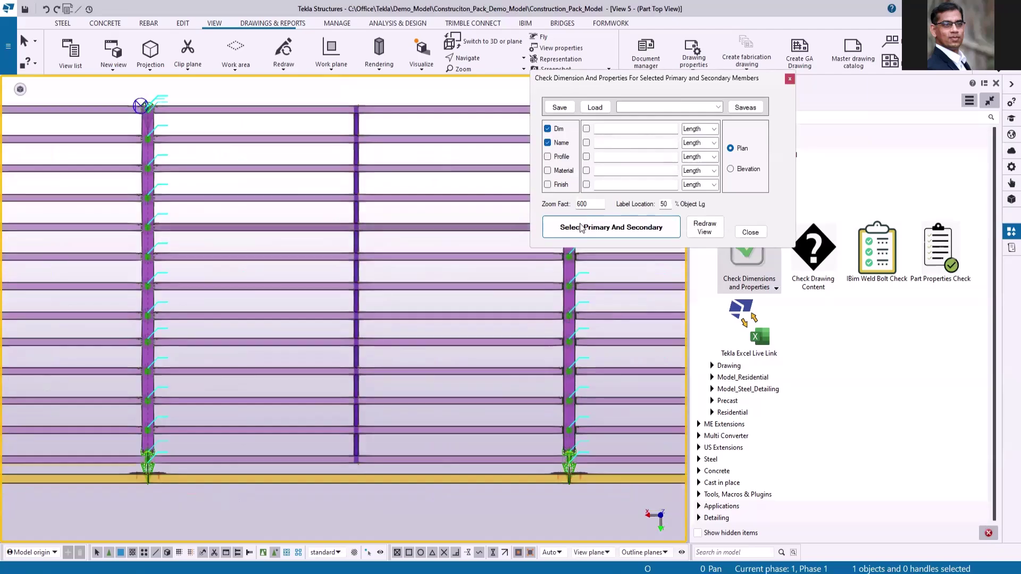
left_click(631, 232)
left_click(145, 360)
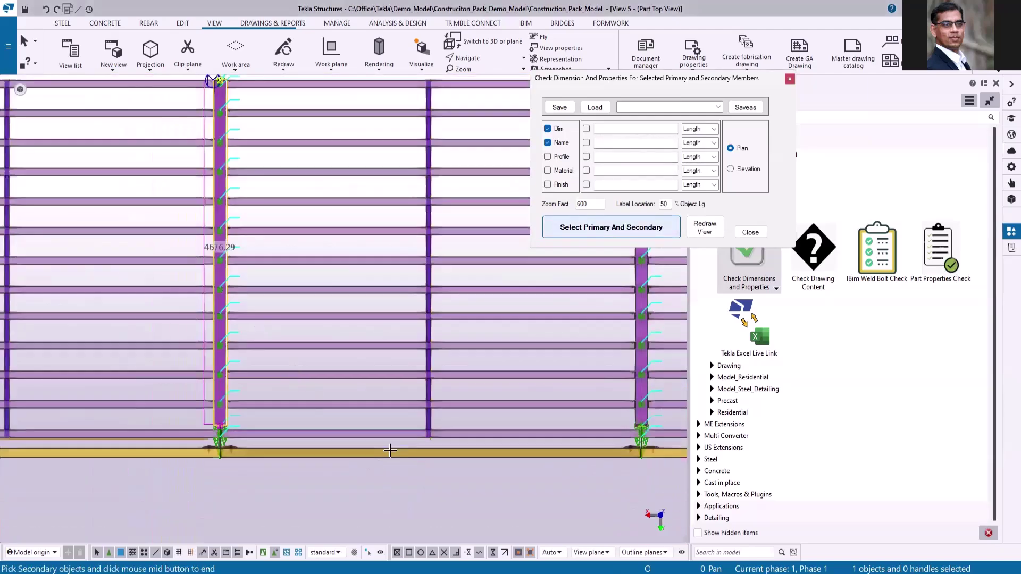
left_click_drag(400, 453, 346, 250)
middle_click(346, 174)
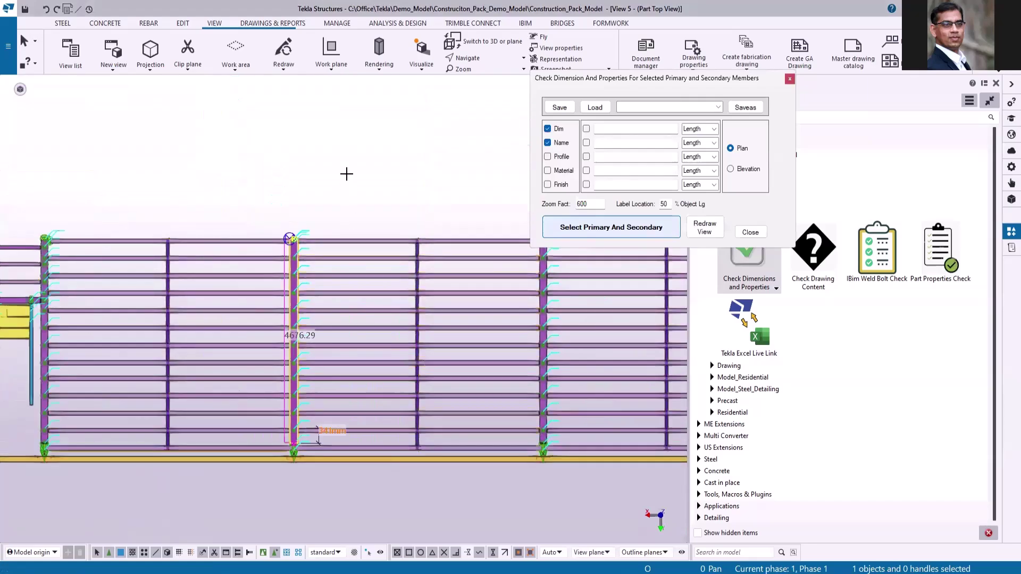
scroll(353, 424, "up", 5)
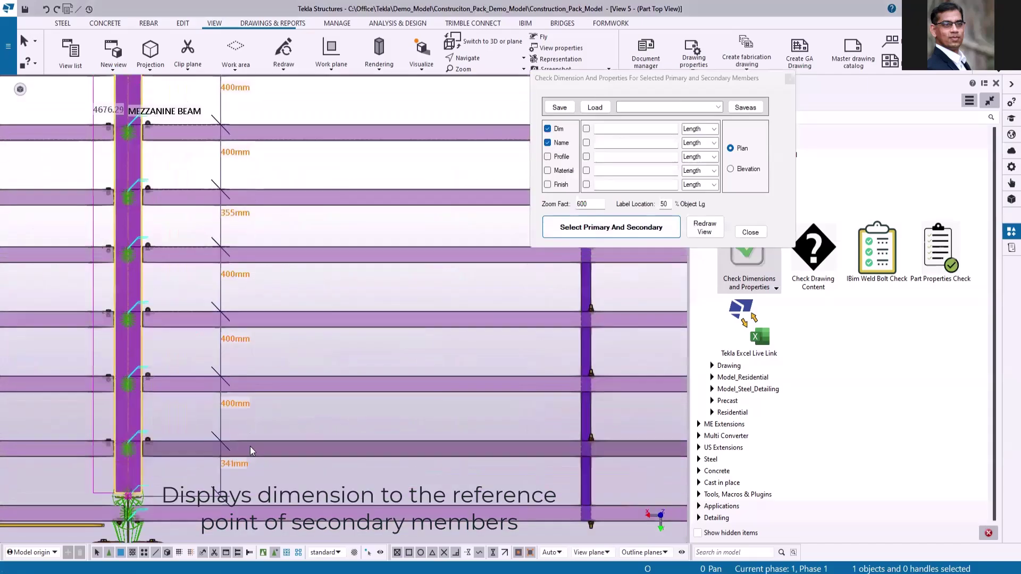
scroll(298, 465, "down", 3)
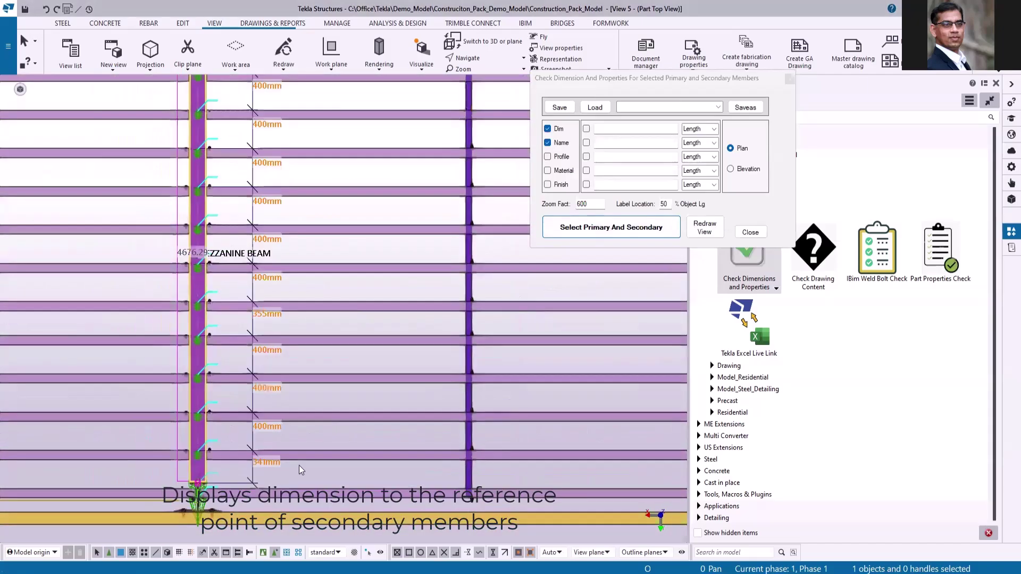
scroll(189, 241, "up", 4)
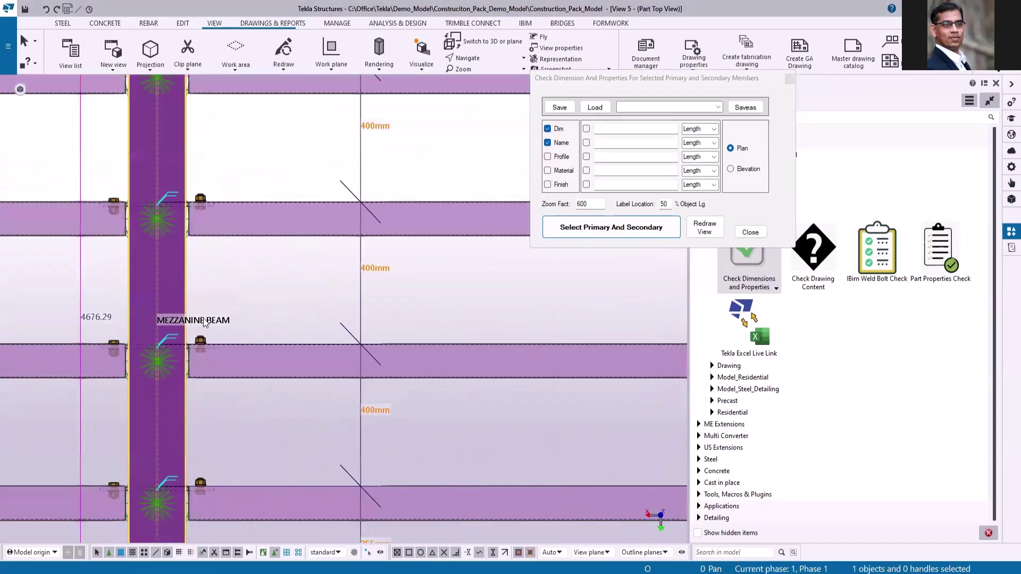
left_click(999, 72)
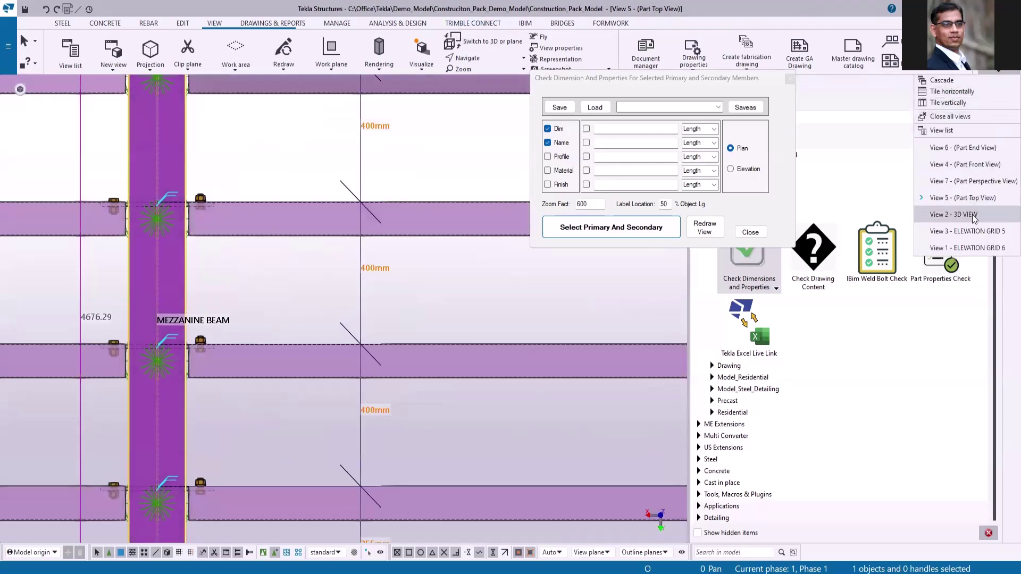
Step: In the grid 5 elevation, pick the sloping rafter as primary and its cleats as secondary members
left_click(978, 232)
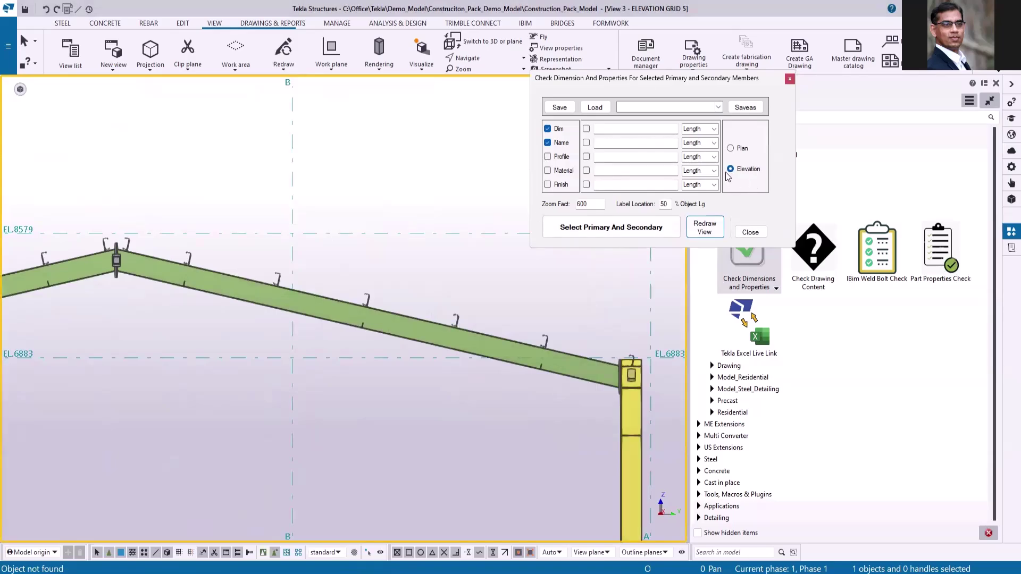
left_click(600, 231)
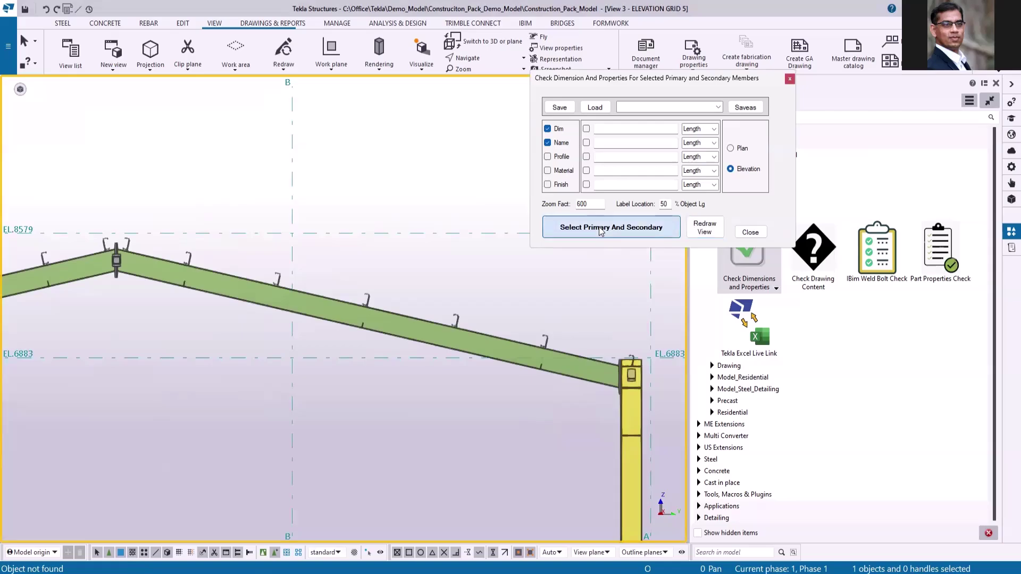
left_click(416, 341)
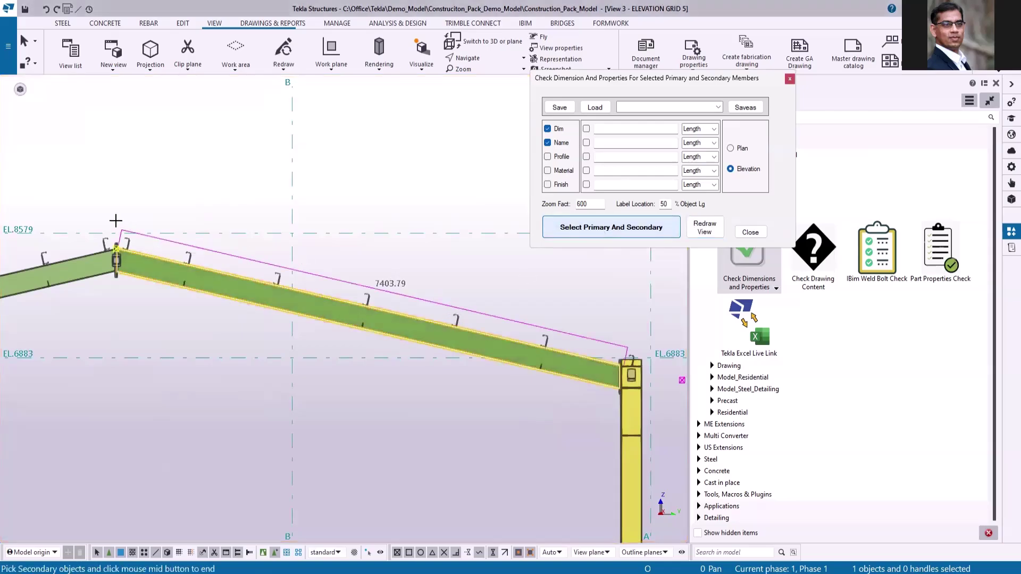
left_click_drag(116, 219, 582, 339)
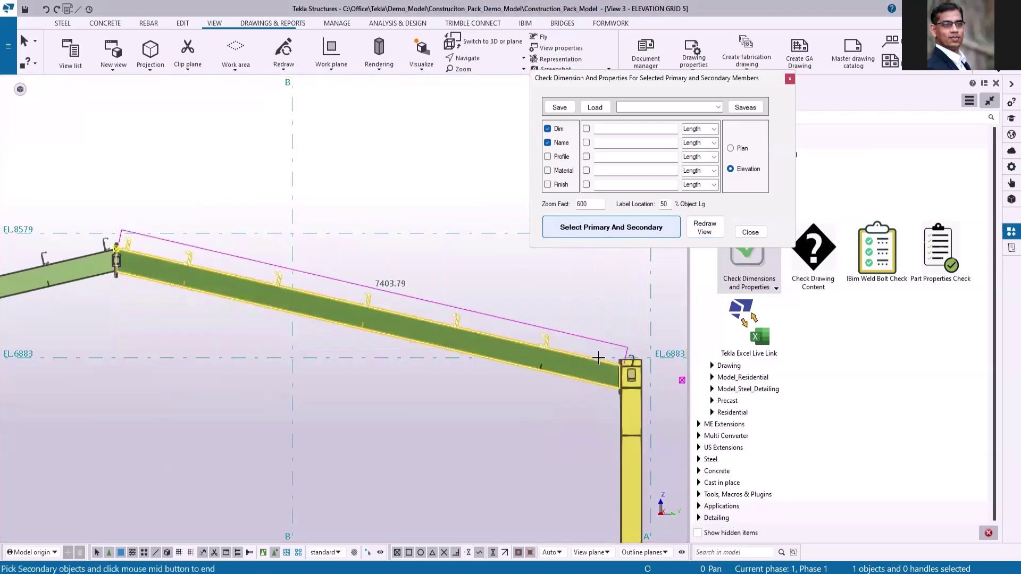
scroll(520, 345, "up", 5)
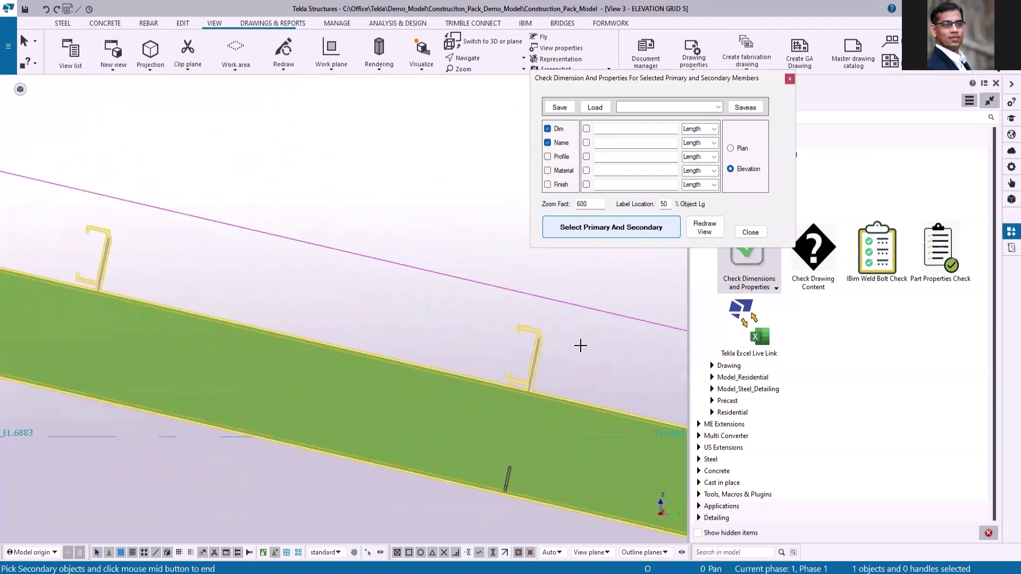
scroll(580, 346, "down", 6)
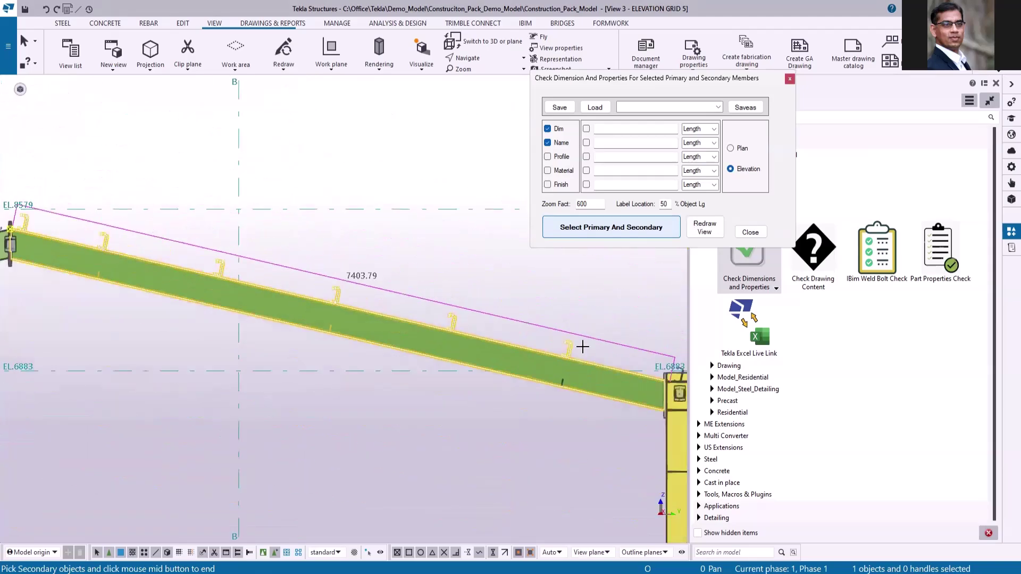
middle_click(357, 164)
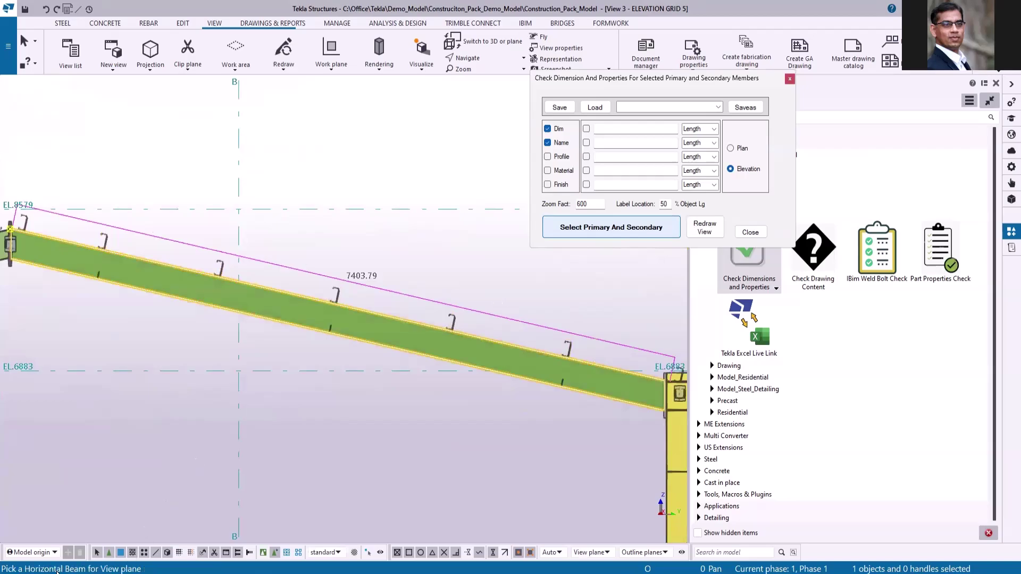
Step: Pick the rafter as the view plane beam so the cleat spacing gets CHECK labels
scroll(415, 308, "down", 3)
scroll(433, 269, "up", 3)
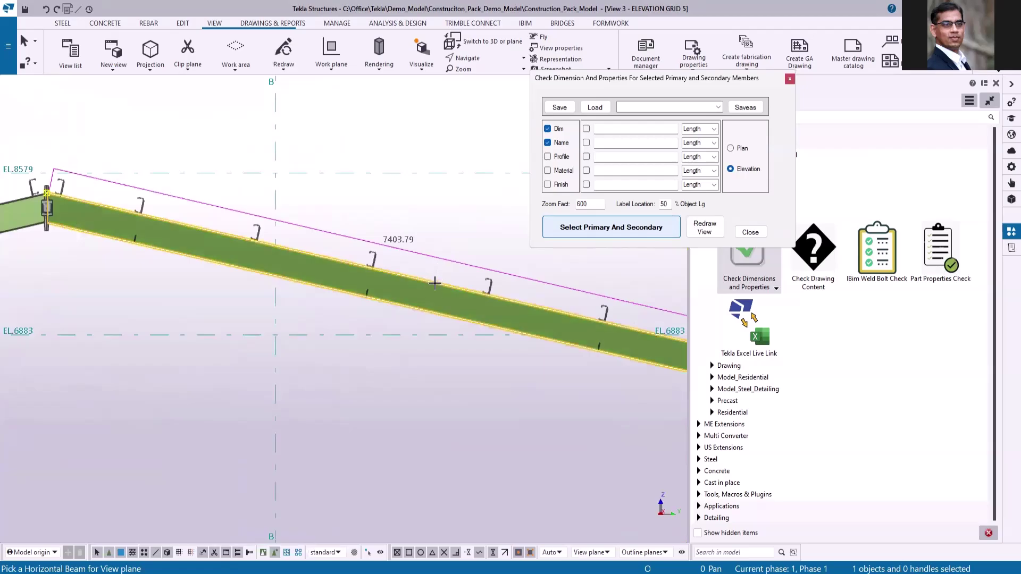
scroll(426, 266, "down", 3)
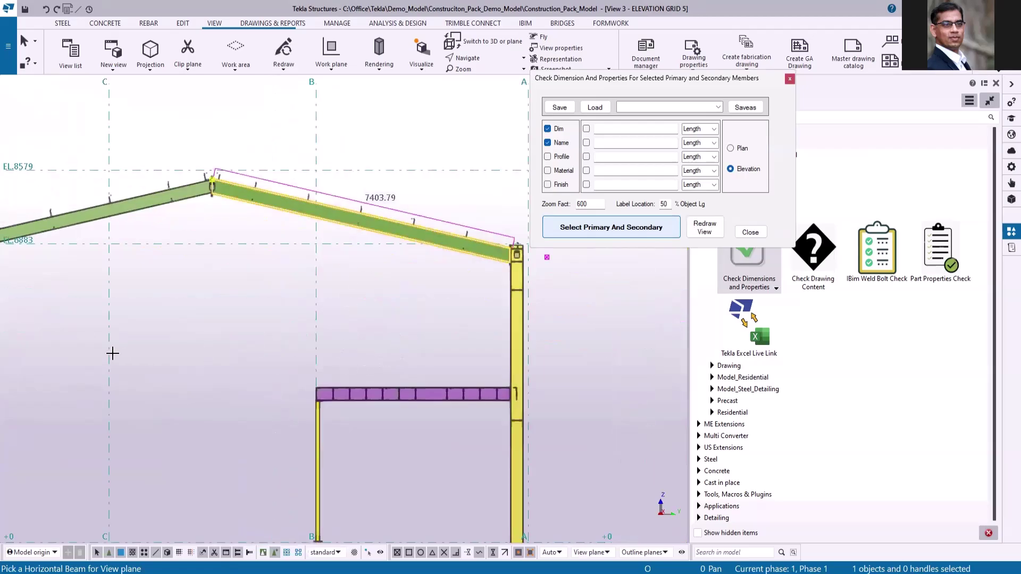
scroll(113, 353, "up", 5)
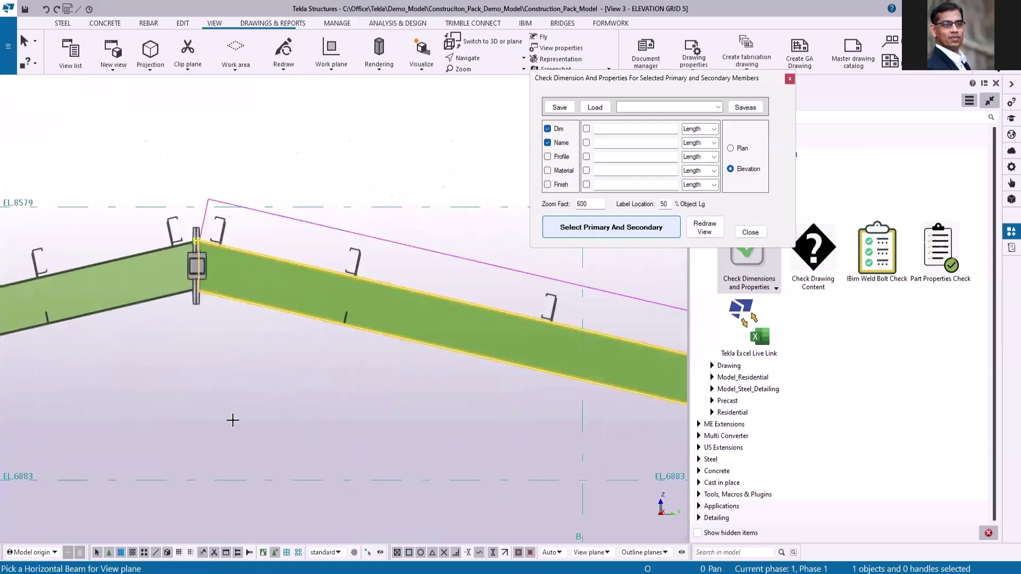
left_click(281, 308)
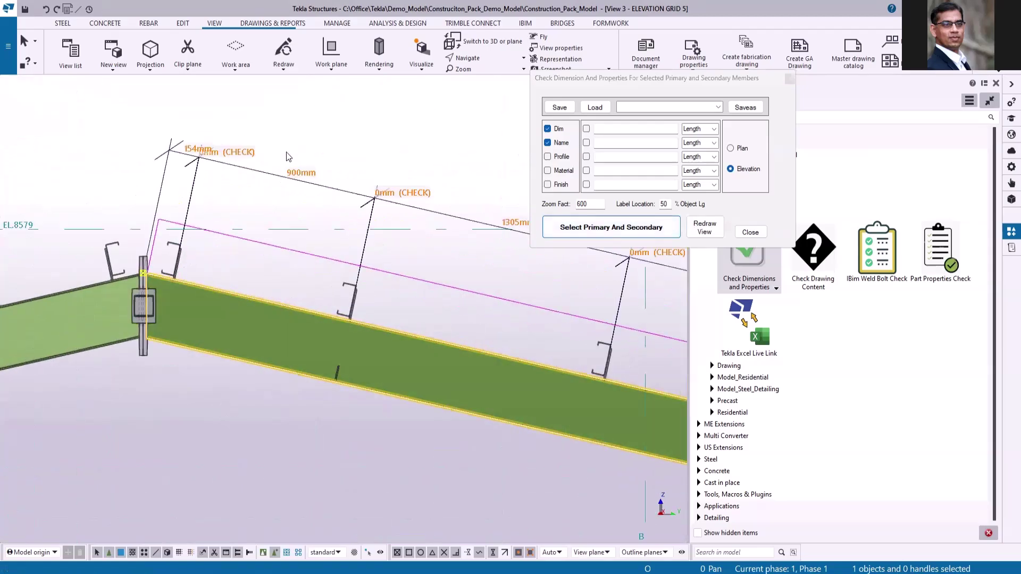
scroll(88, 370, "down", 2)
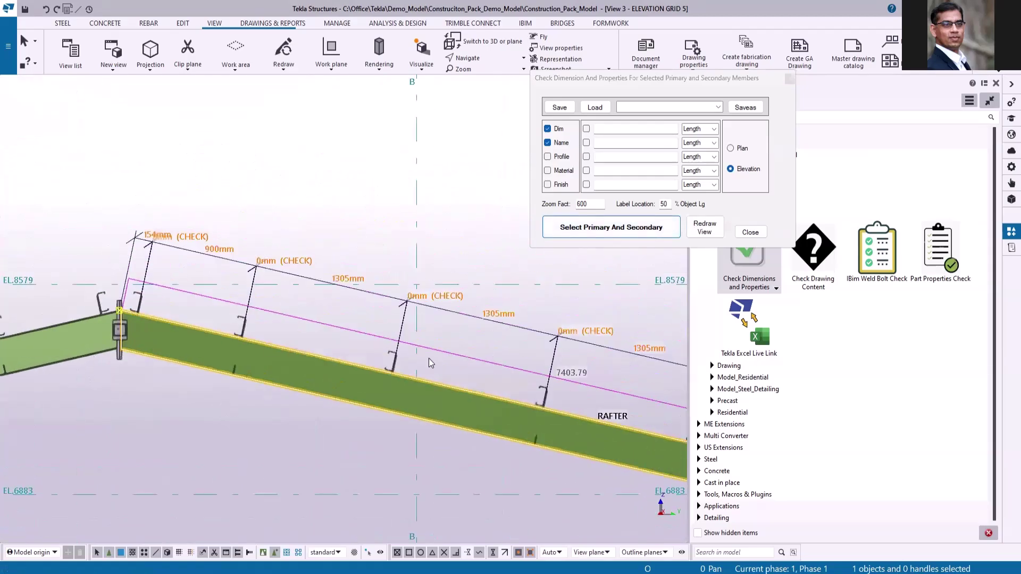
scroll(431, 364, "up", 3)
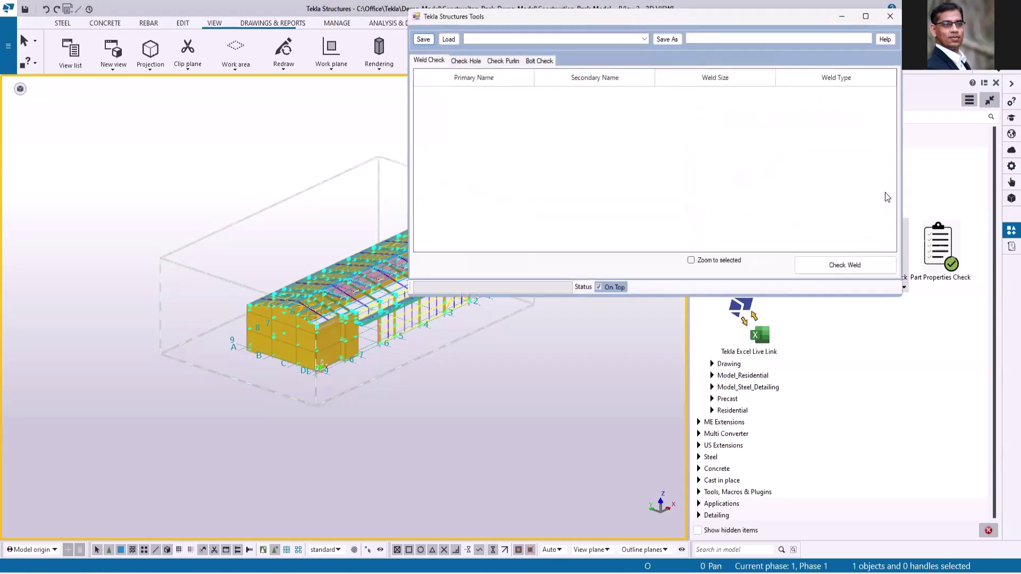
Step: Run Check Weld on all 1730 selected objects, finding a size 6 PLATE–SHAFT shop weld
scroll(298, 303, "down", 2)
scroll(365, 345, "up", 5)
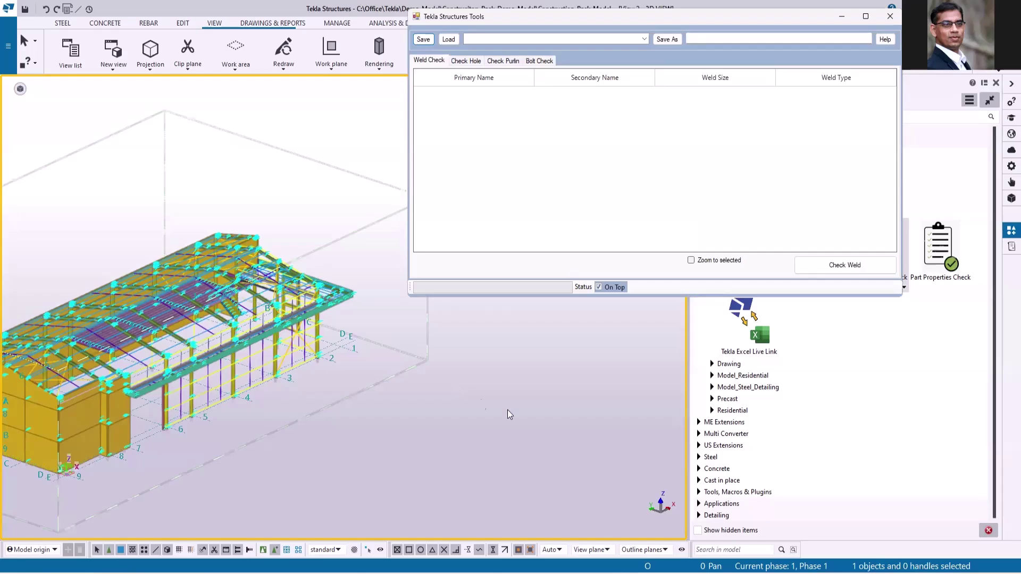
scroll(487, 398, "down", 4)
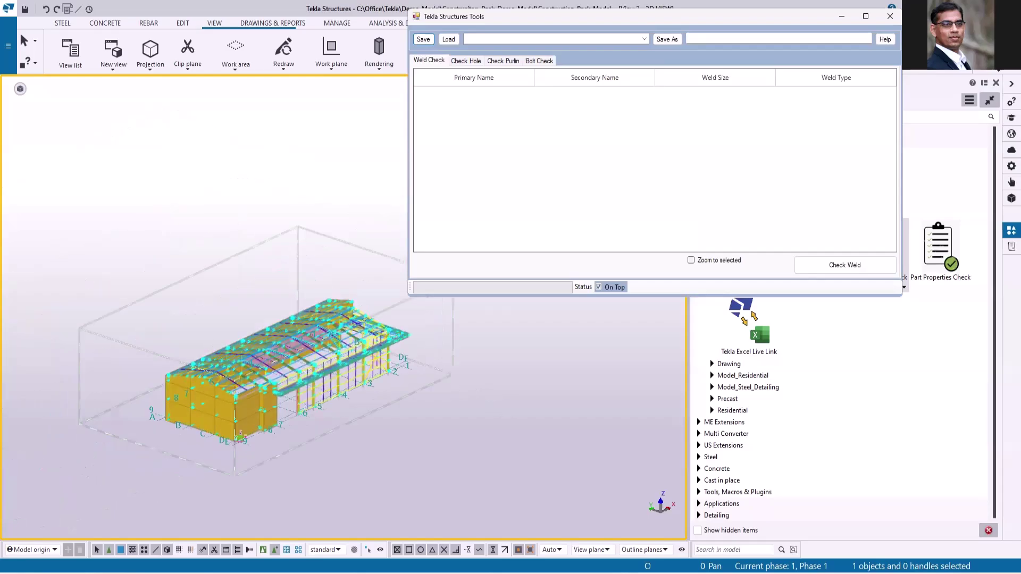
left_click(133, 550)
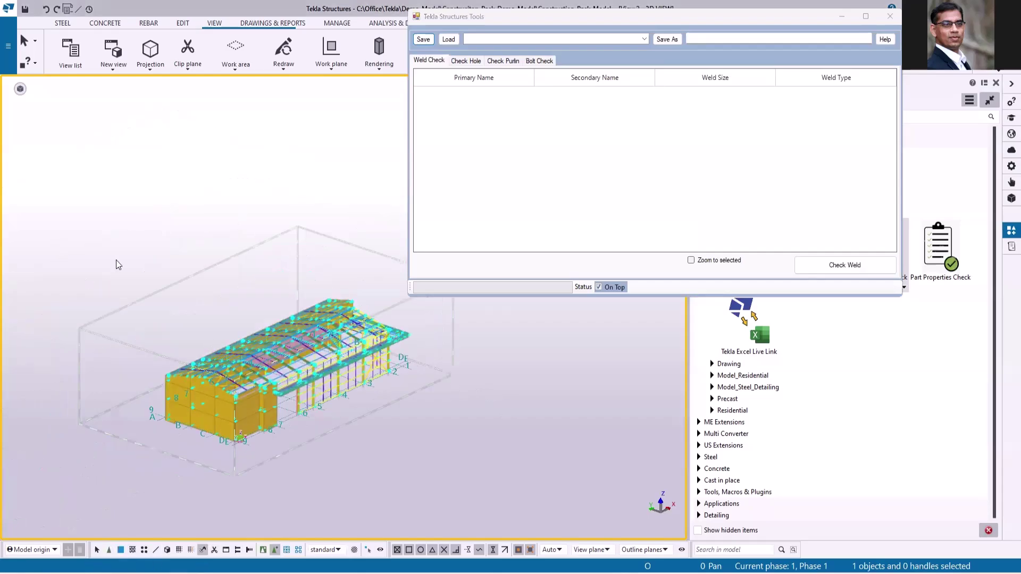
left_click_drag(74, 191, 470, 475)
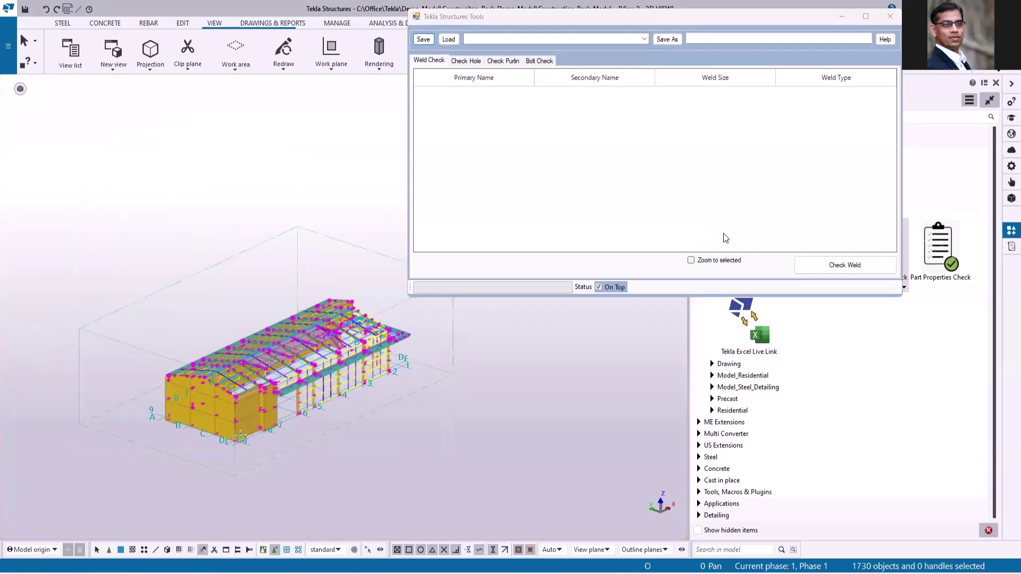
left_click(858, 268)
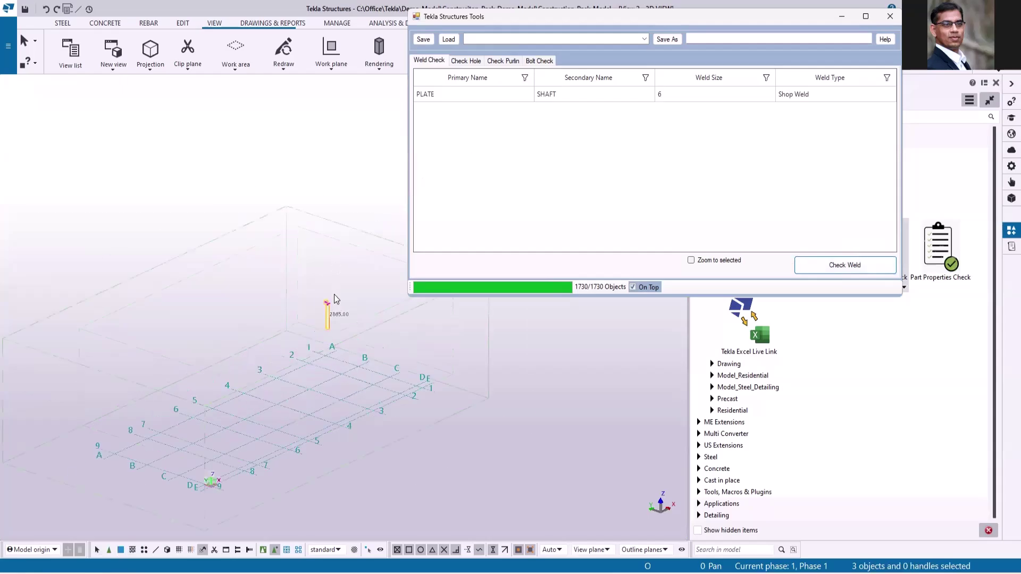
scroll(324, 314, "up", 8)
left_click(331, 320)
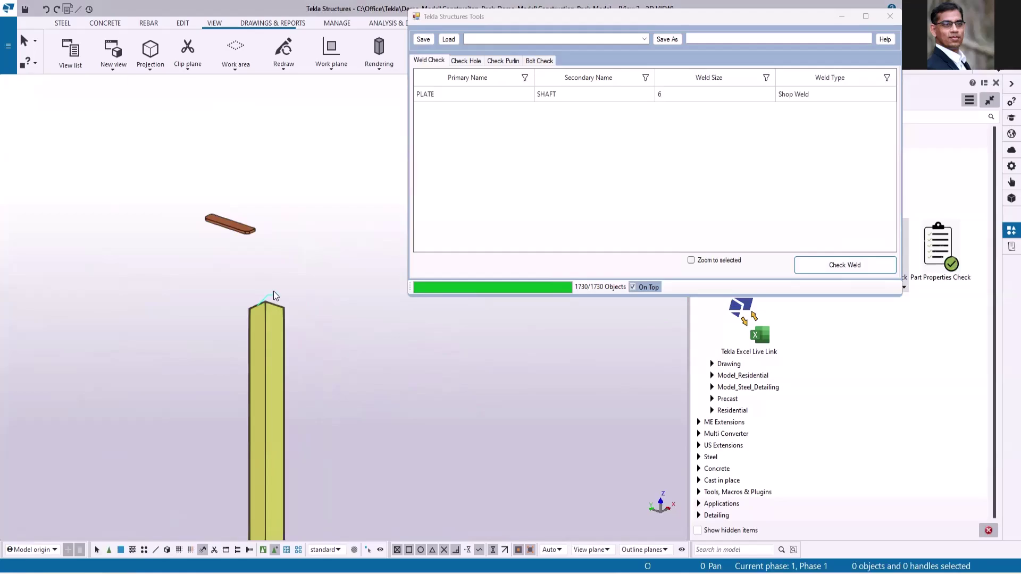
Step: Add a Check Hole condition: bolt 8.8S, diameter 20, tolerance 2, slotting 0 and 0
left_click(466, 60)
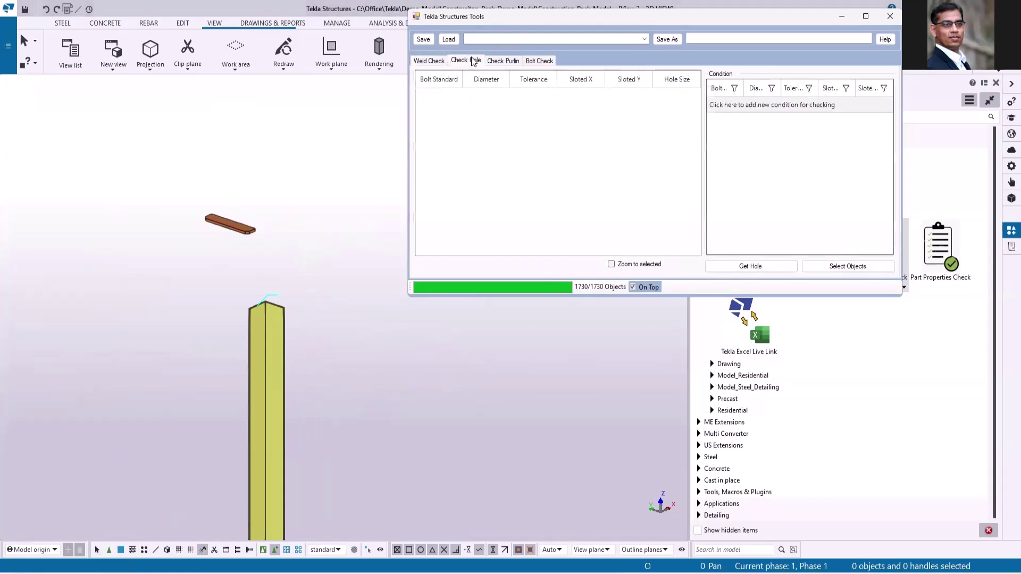
left_click(721, 106)
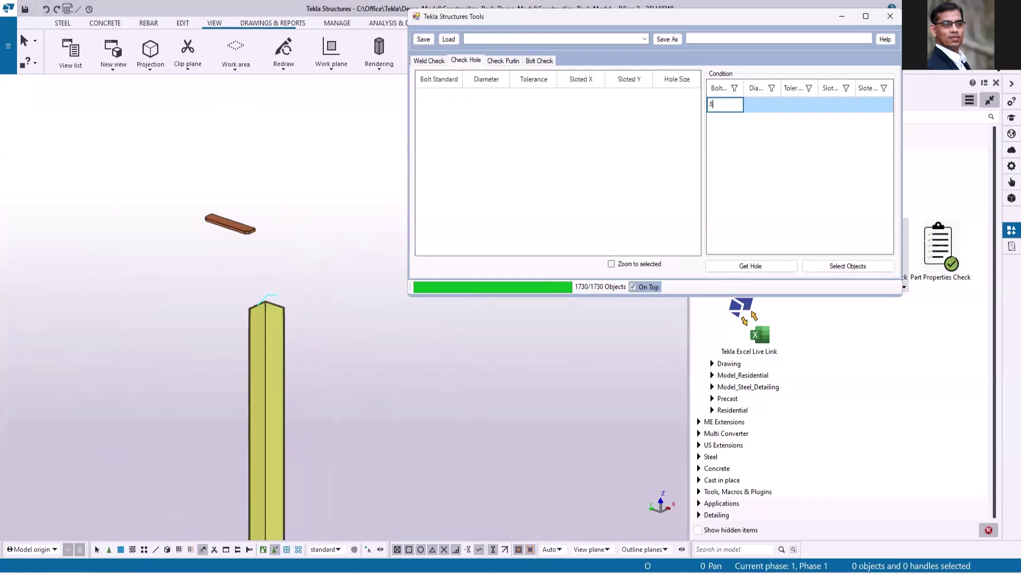
type(".8S")
left_click(762, 106)
type("20")
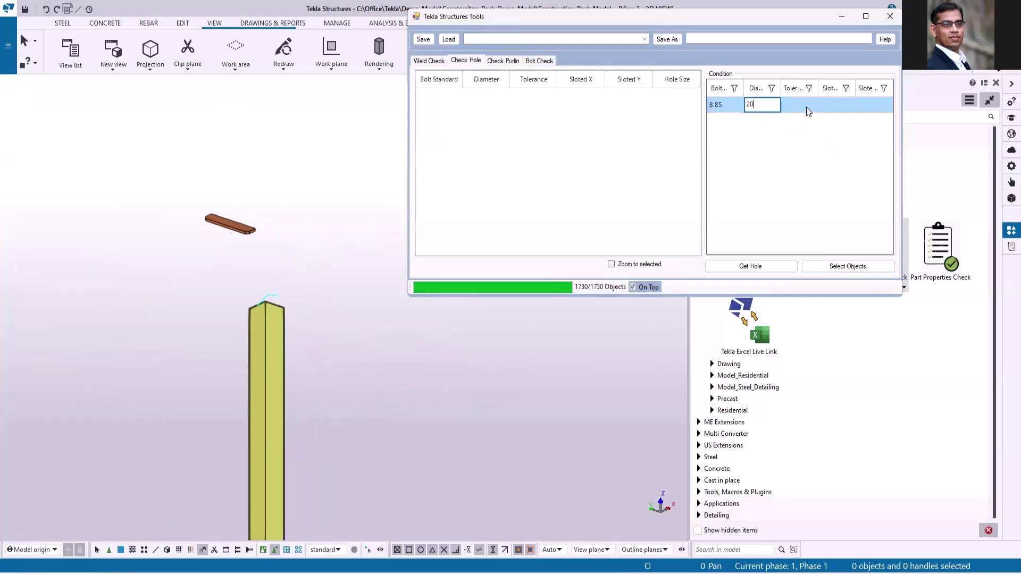
left_click(805, 109)
type("2")
left_click(838, 107)
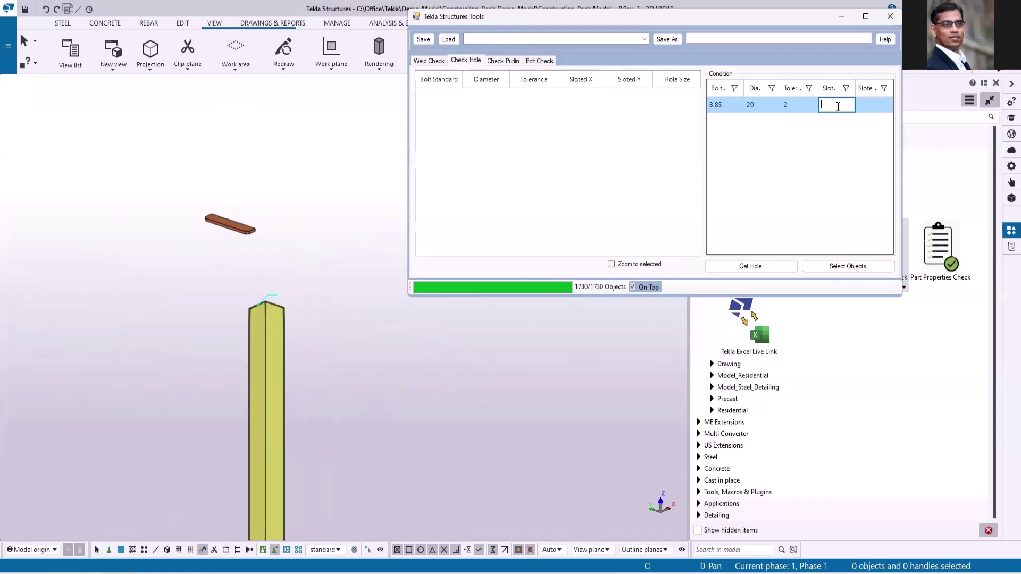
type("0")
left_click(881, 111)
type("0")
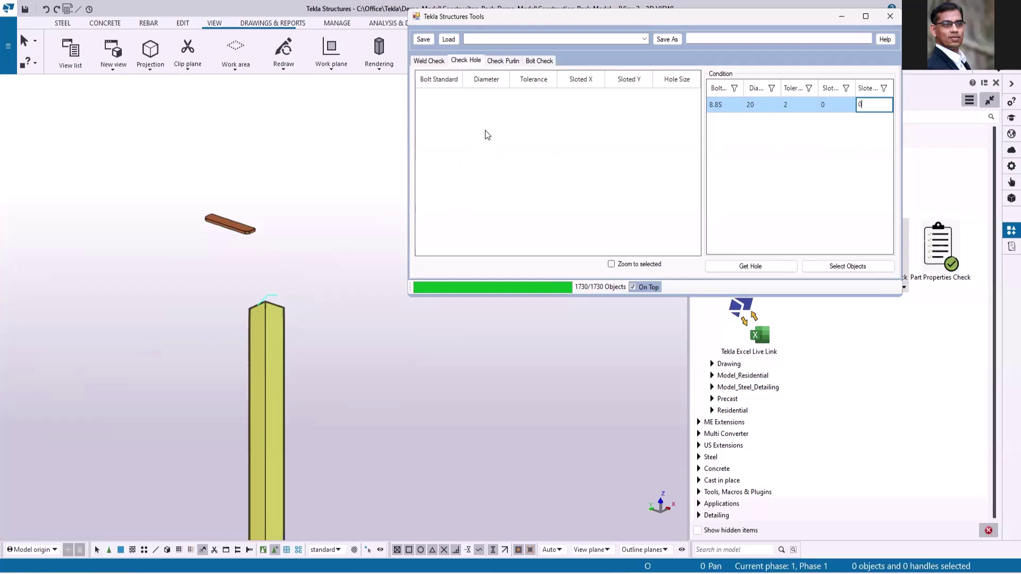
left_click(507, 61)
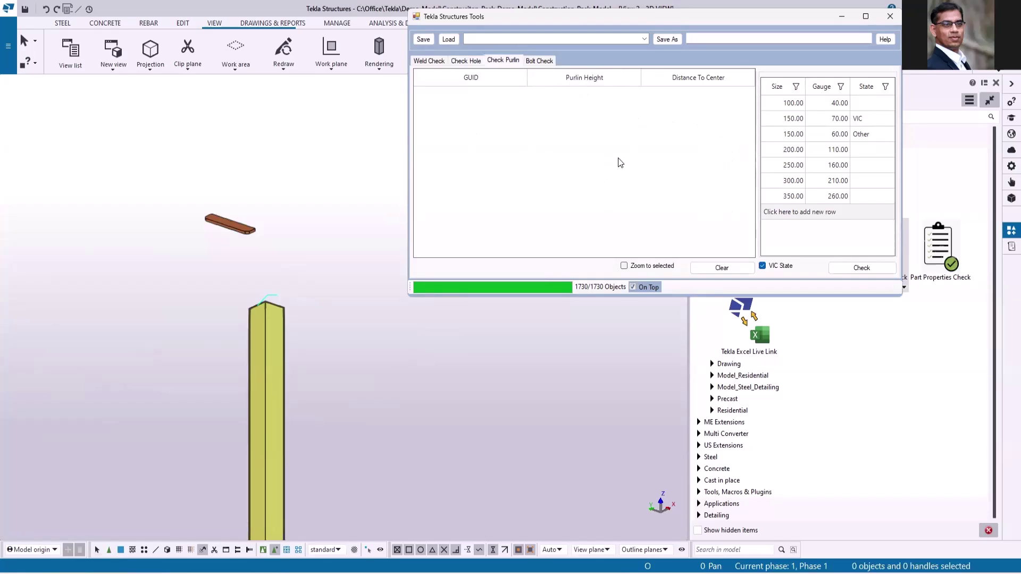
Step: Review the Bolt Check page of the checking tools
left_click(541, 62)
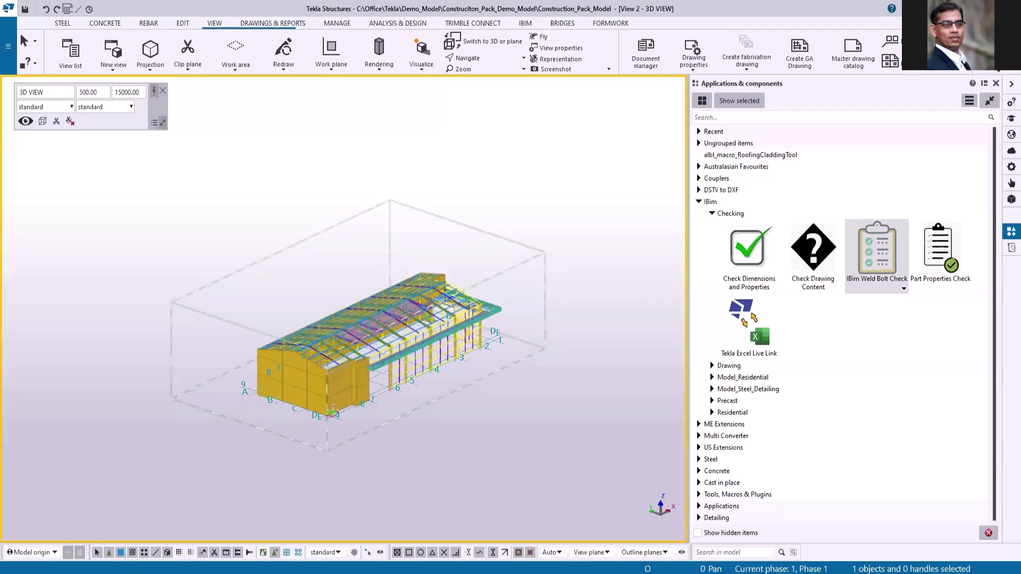
Step: Launch Check Drawing Content and show its settings: 8.8S bolt 20, tolerance 2, fillet weld 6
double_click(811, 250)
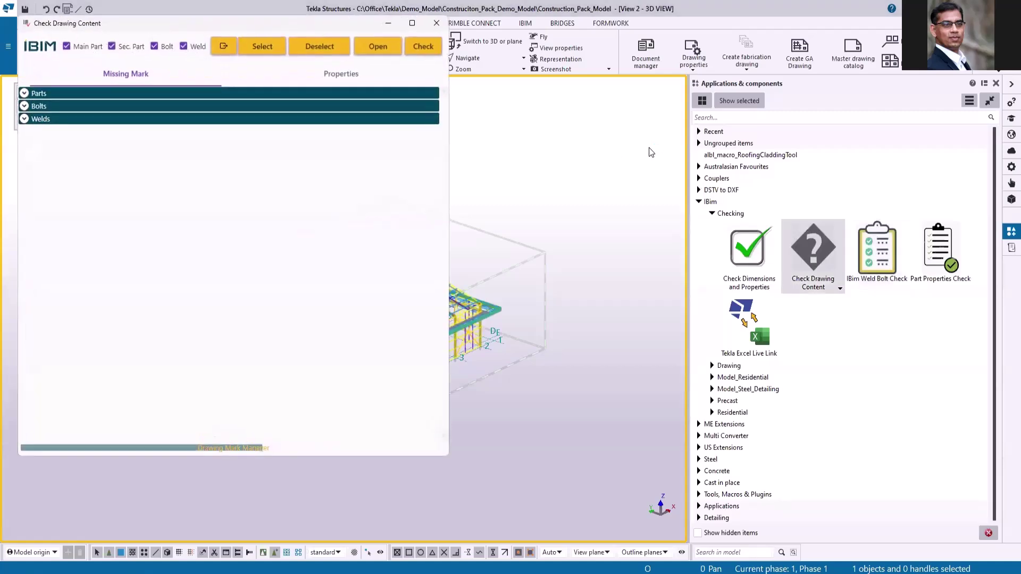
left_click_drag(196, 28, 667, 80)
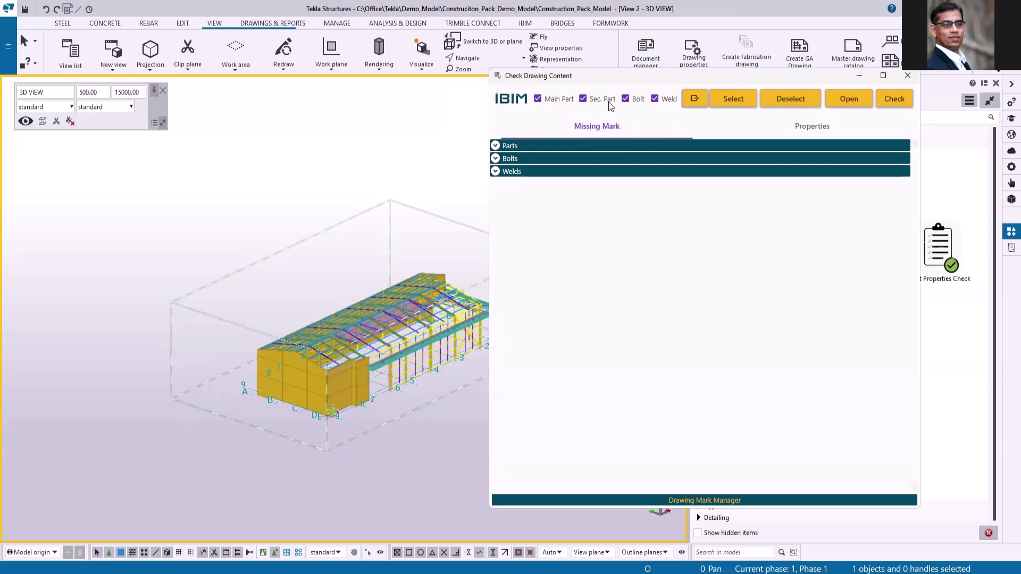
left_click(538, 100)
left_click(538, 99)
left_click(819, 131)
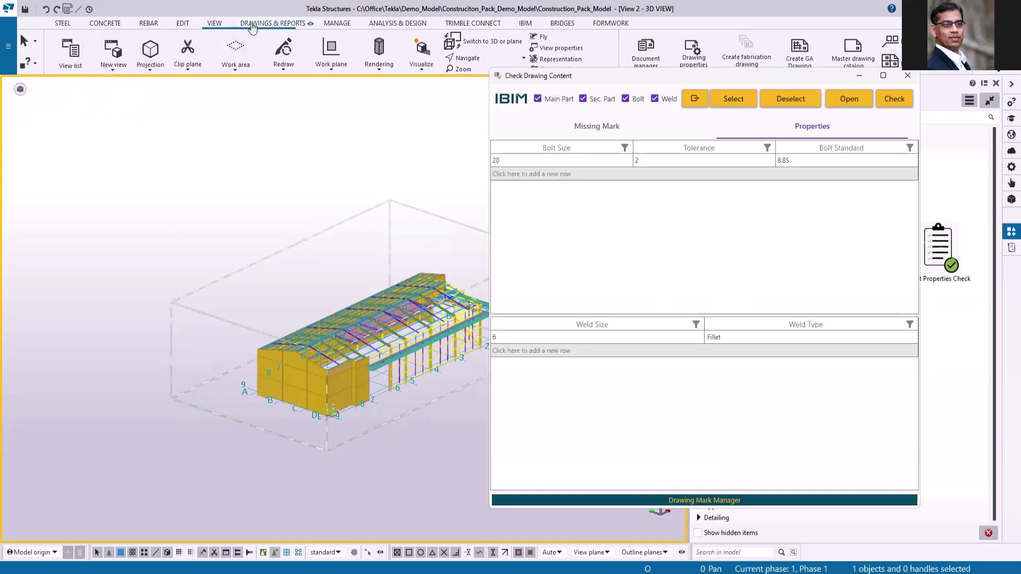
Step: Open Document manager's drawing list and search the components catalogue for 'part valu'
left_click(252, 24)
left_click(70, 51)
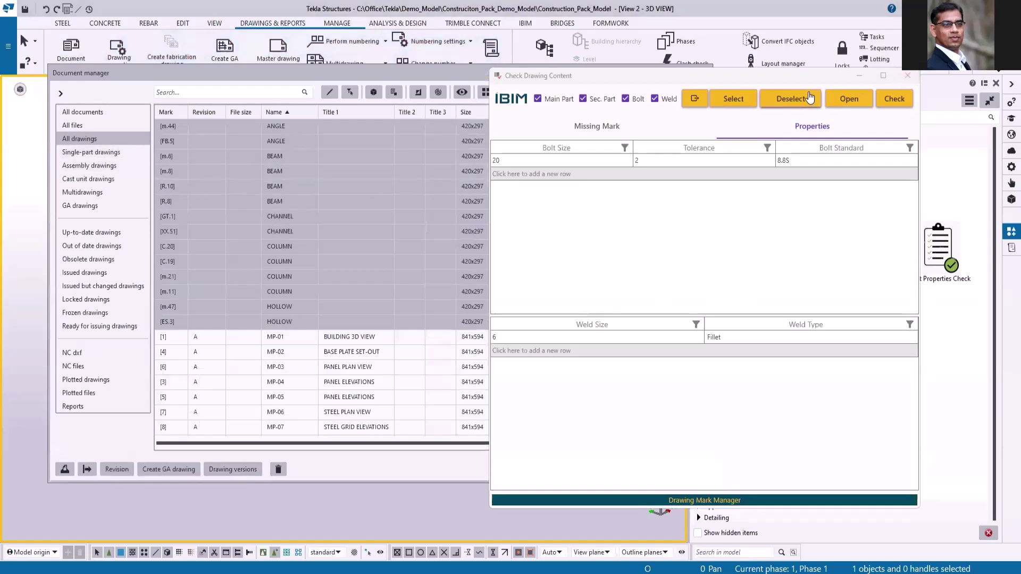
left_click(809, 97)
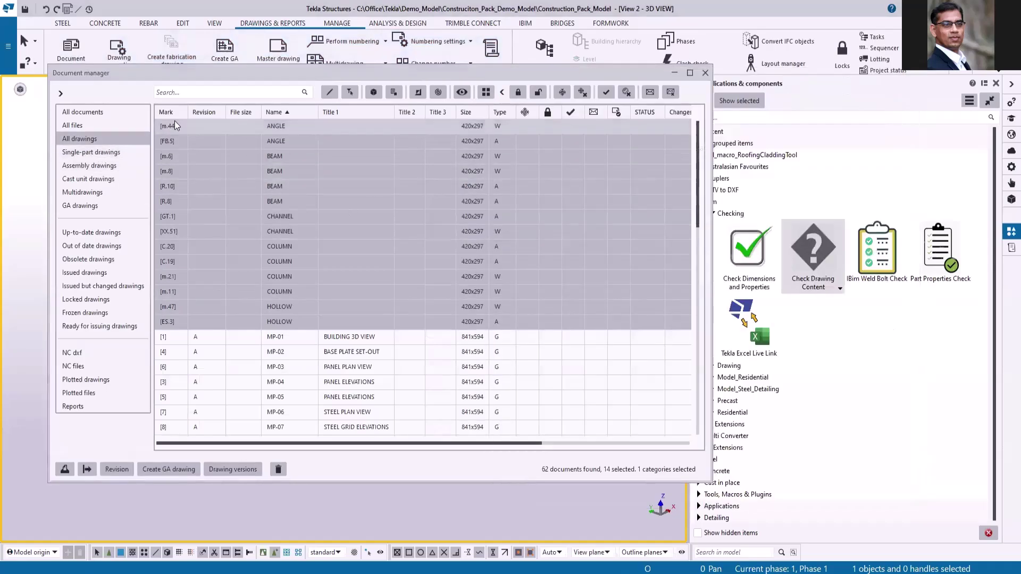
left_click(743, 124)
type("part valu")
mouse_move(644, 80)
left_mouse_down()
mouse_move(573, 80)
mouse_move(574, 135)
mouse_move(657, 72)
left_mouse_up()
Step: Run Part Values To Drawing Fields with Main Part Name set to Yes and Profile to Title1
double_click(722, 176)
left_click(886, 259)
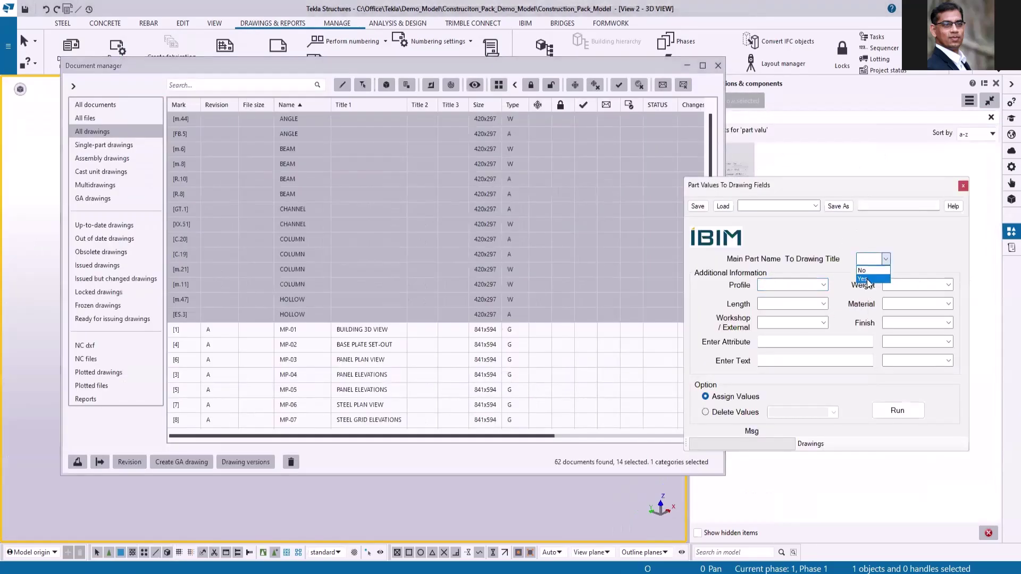
left_click(867, 279)
left_click(823, 285)
left_click(781, 301)
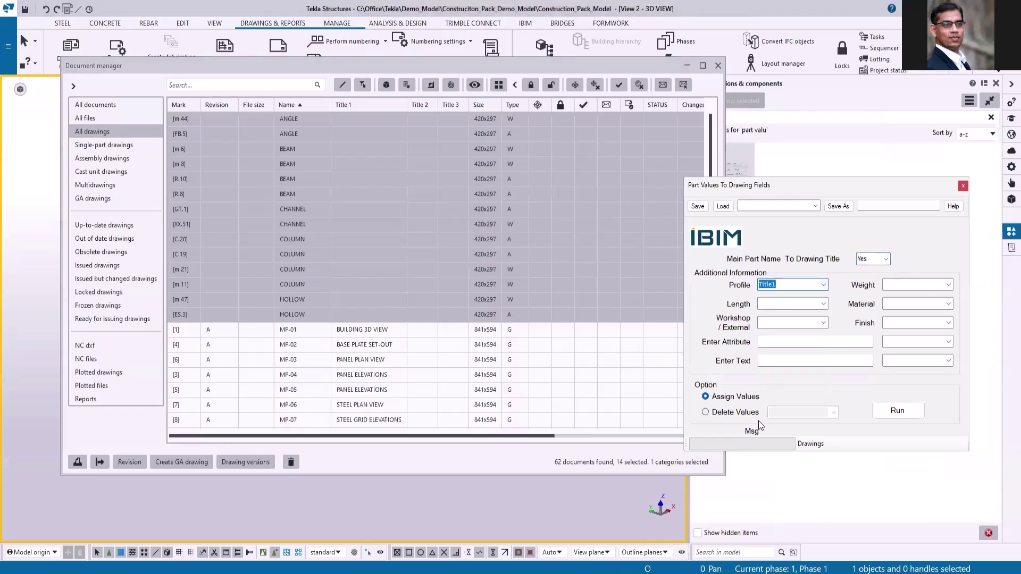
left_click(897, 411)
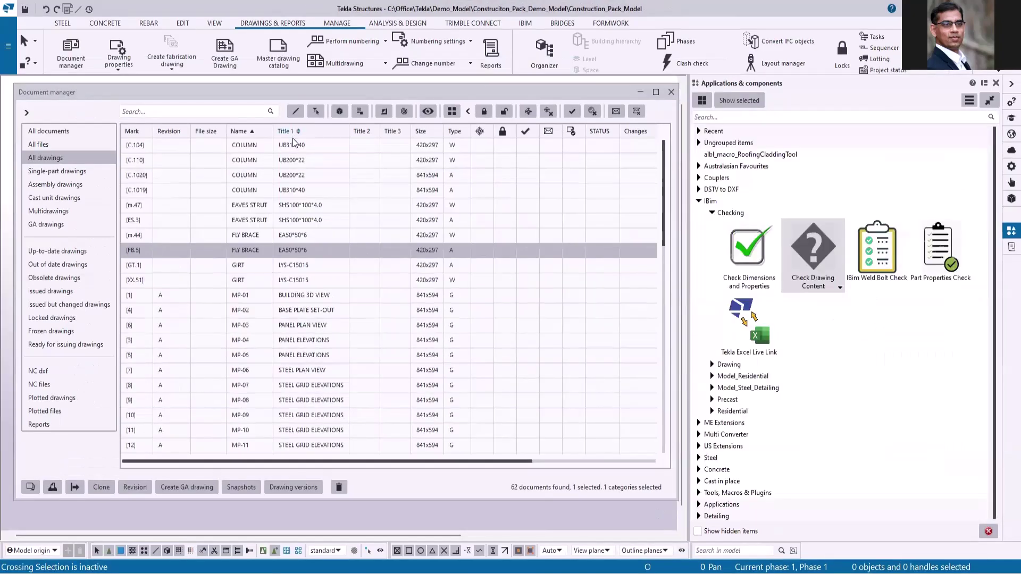
Step: Check content of drawings C.104 to XX.51, listing parts missing marks, and select C/104
left_click(293, 143)
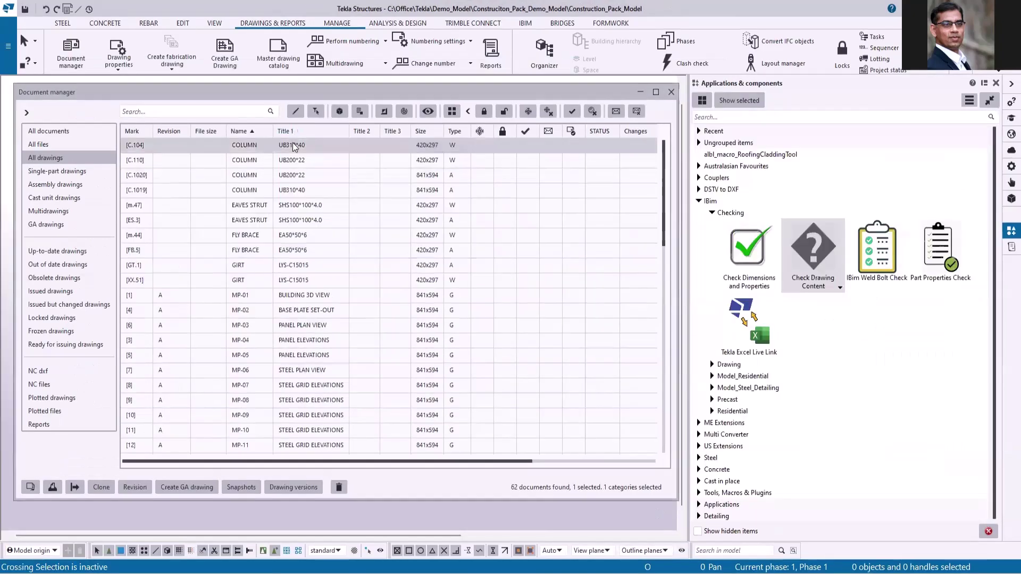
left_click(304, 282, "shift")
left_click(812, 247)
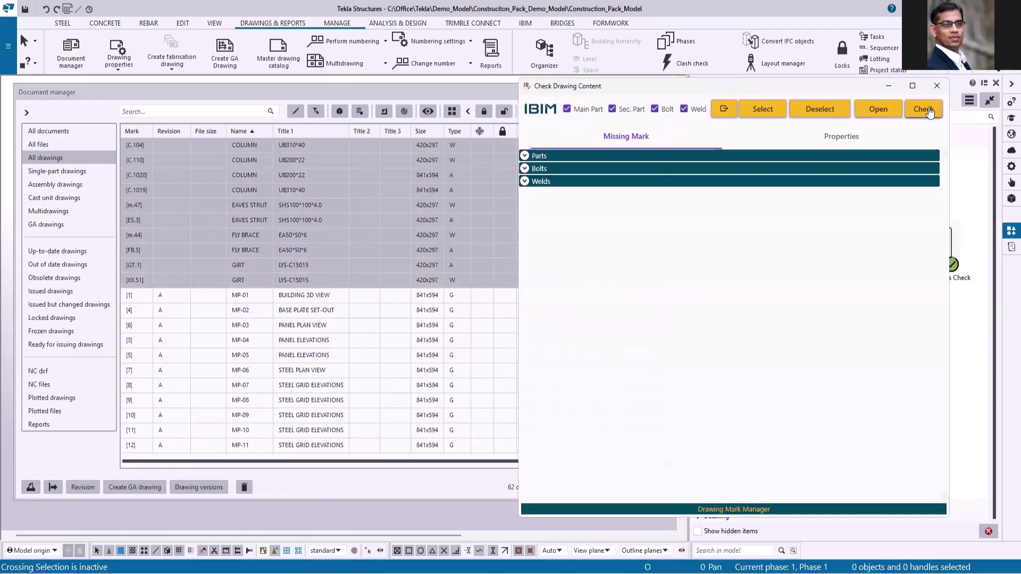
left_click(928, 110)
left_click(525, 156)
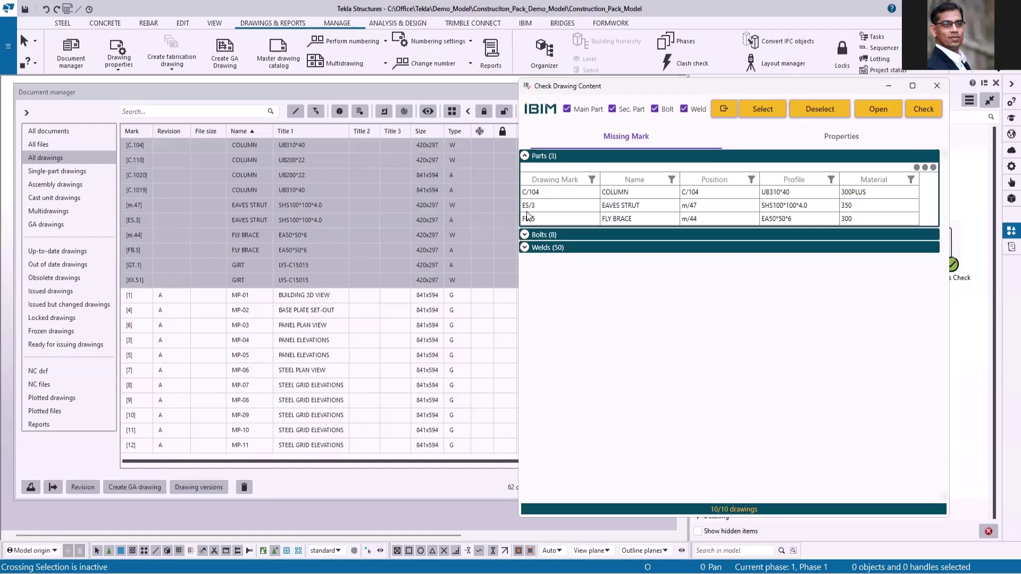
left_click(555, 193)
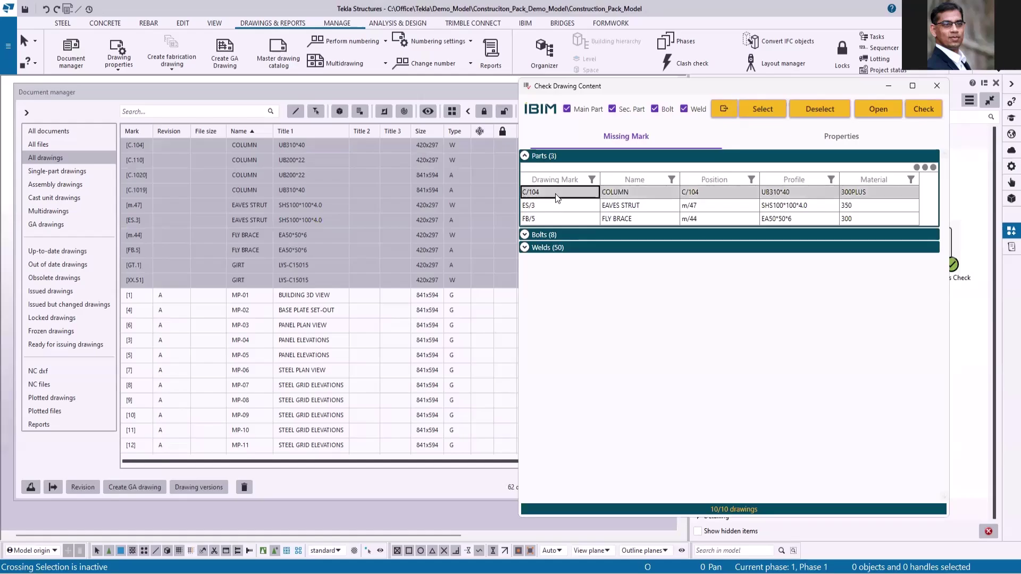
Step: On drawing C/104, add part marks to the unmarked parts using view properties, then close and save
left_click(878, 110)
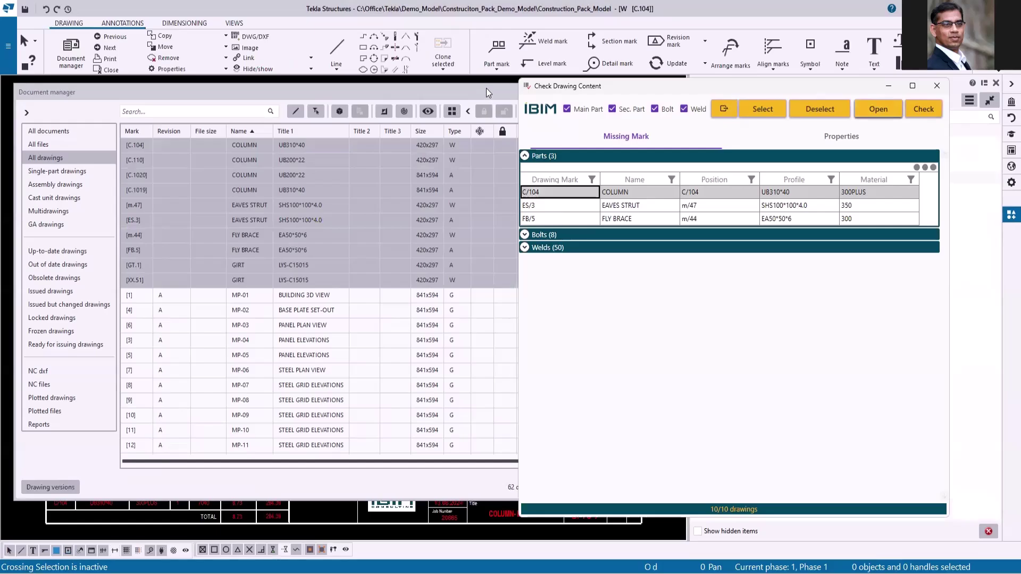
left_click_drag(488, 90, 505, 127)
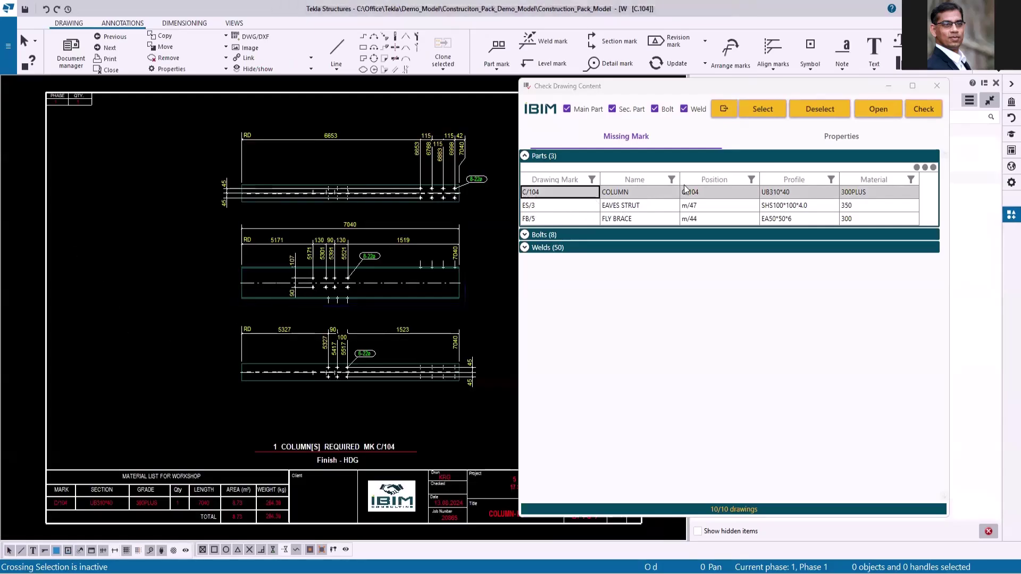
left_click(763, 108)
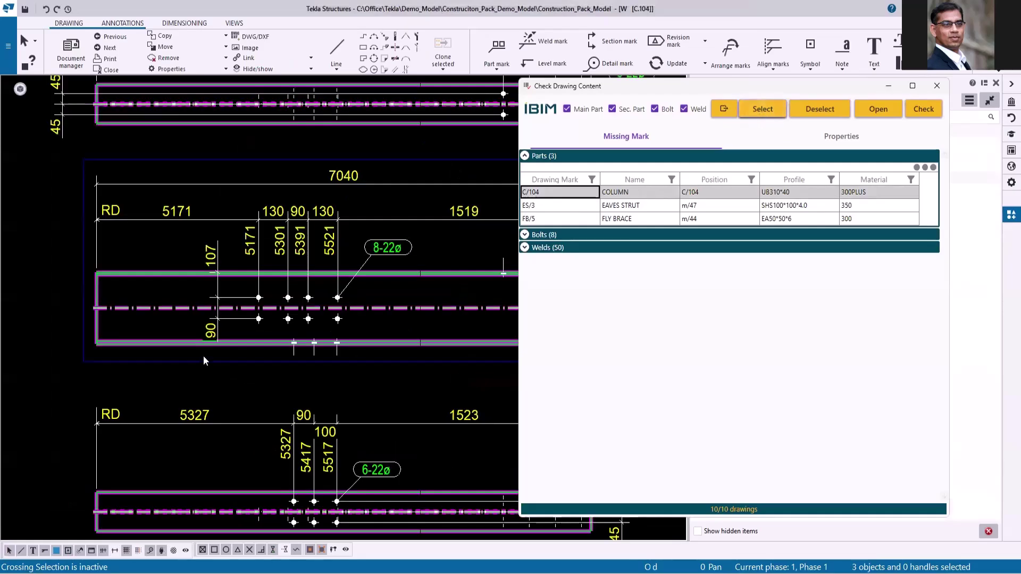
scroll(203, 361, "down", 5)
right_click(195, 294)
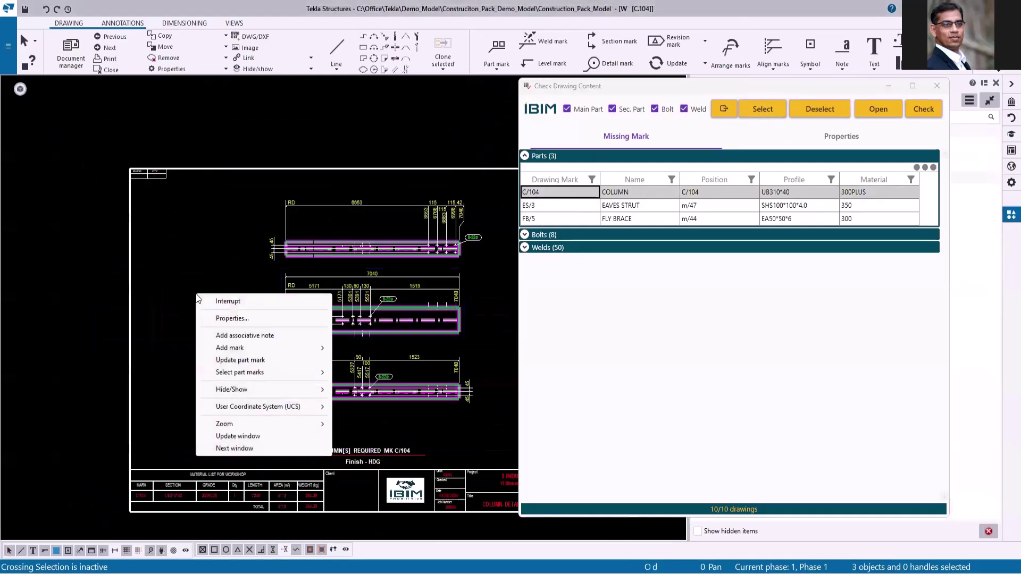
mouse_move(252, 348)
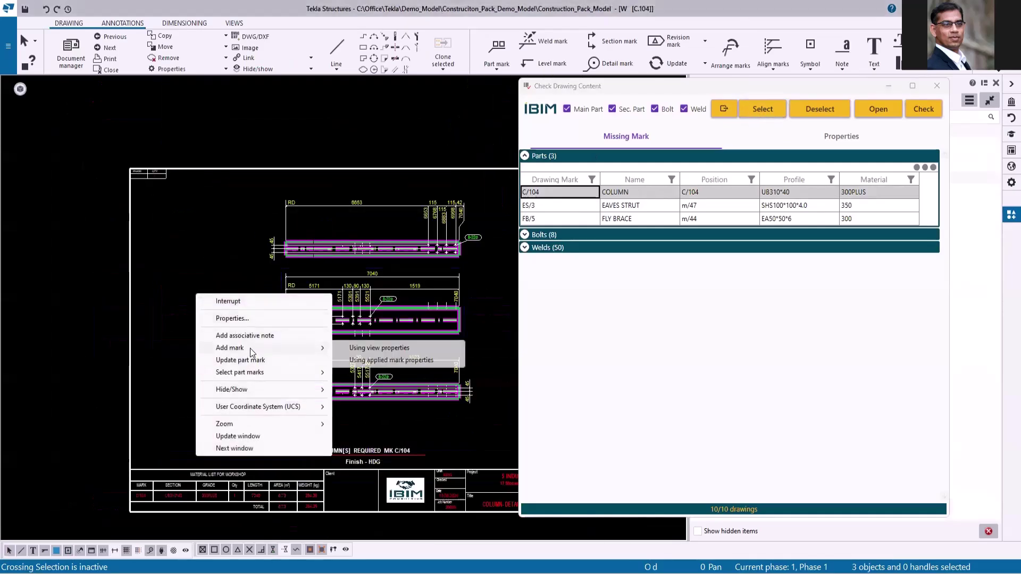
left_click(408, 348)
scroll(287, 304, "up", 5)
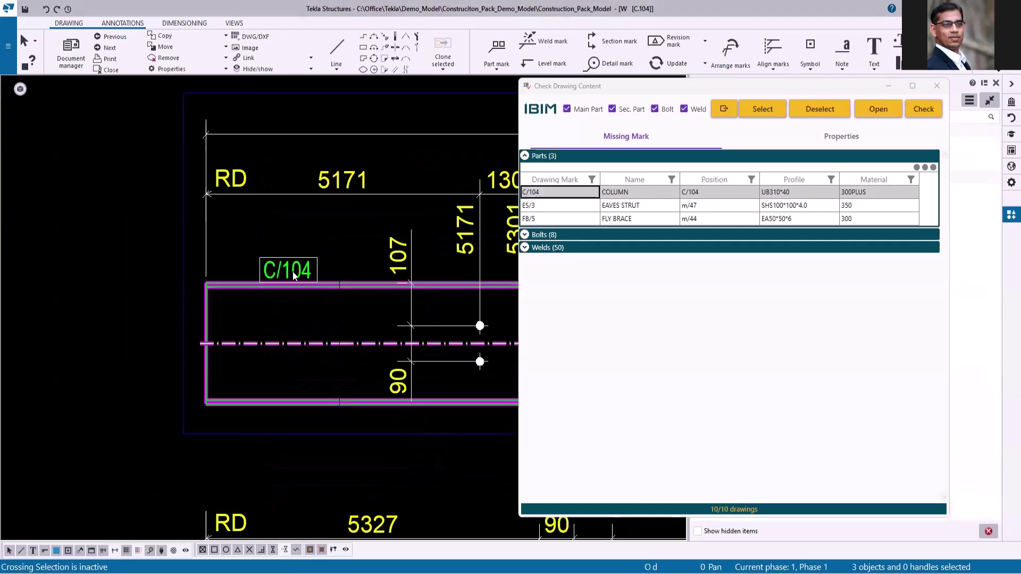
scroll(174, 260, "down", 5)
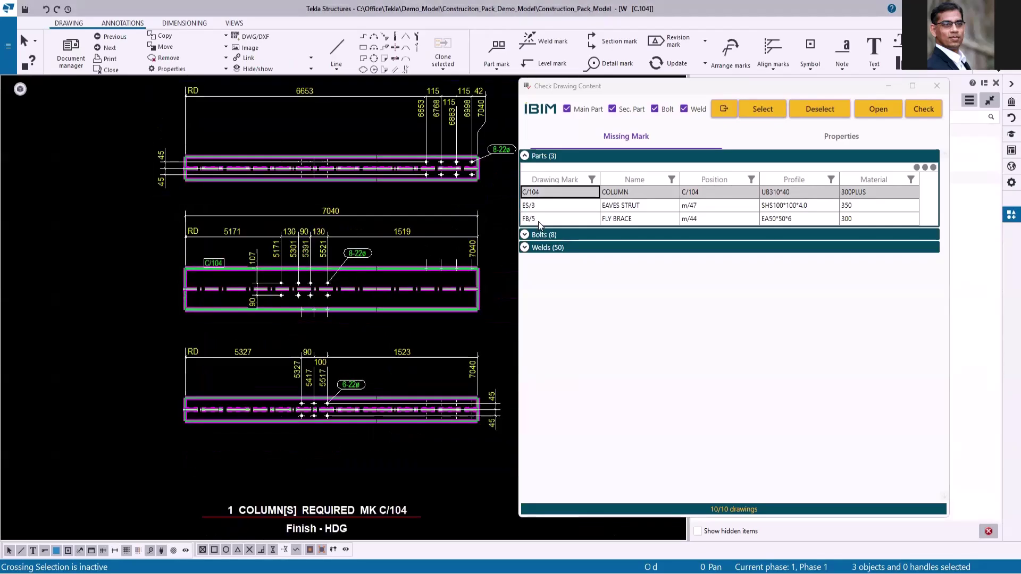
left_click(121, 71)
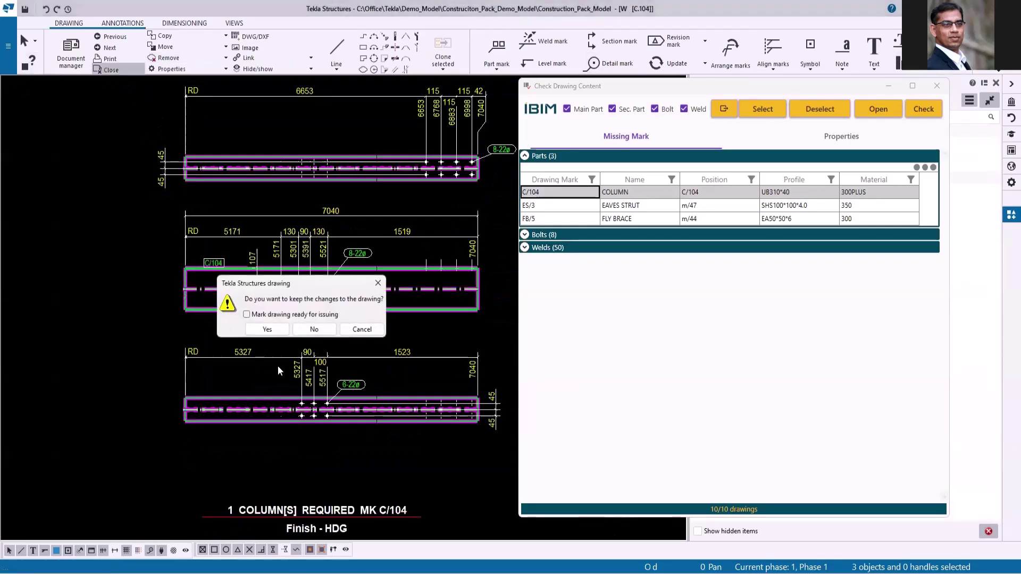
left_click(267, 330)
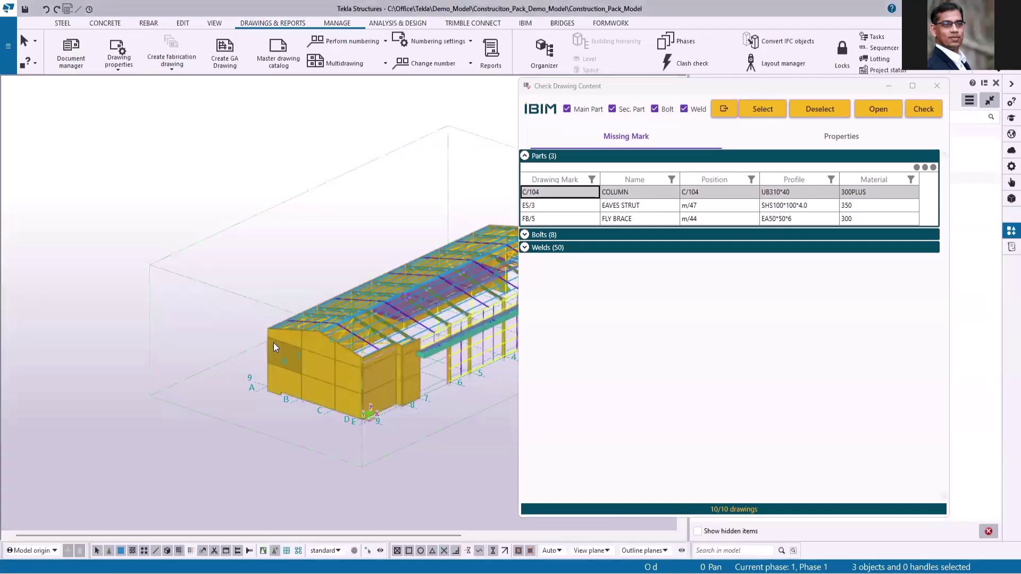
Step: Open drawing FB/5 from the missing-mark results and add the m/44 part mark to the fly brace
left_click(536, 220)
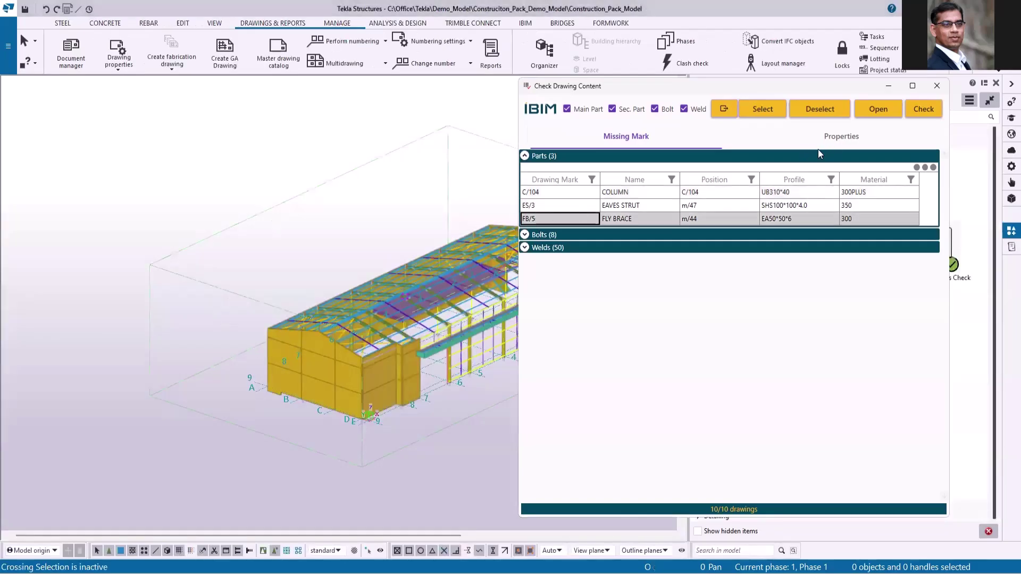
left_click(887, 110)
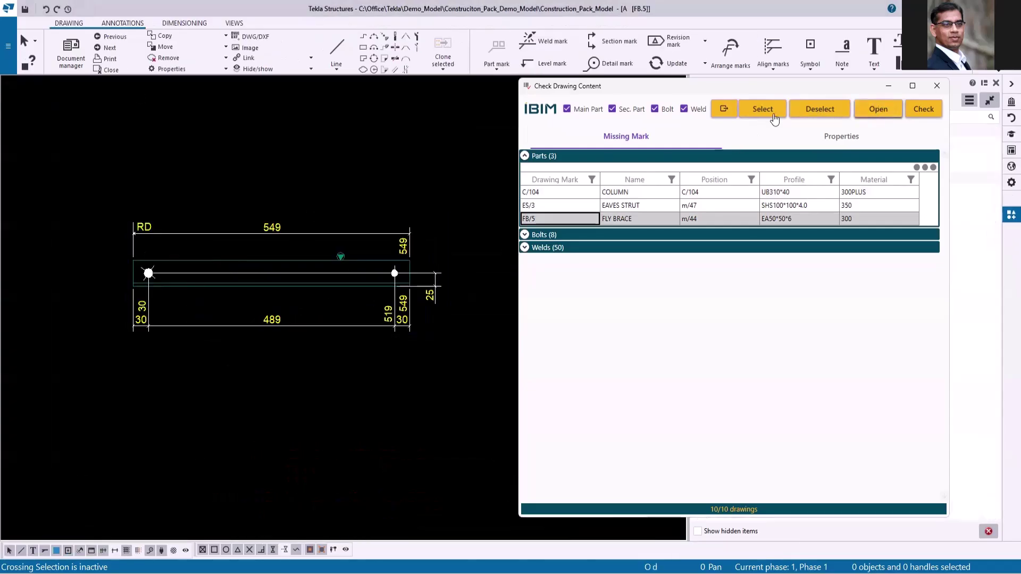
right_click(241, 260)
mouse_move(280, 326)
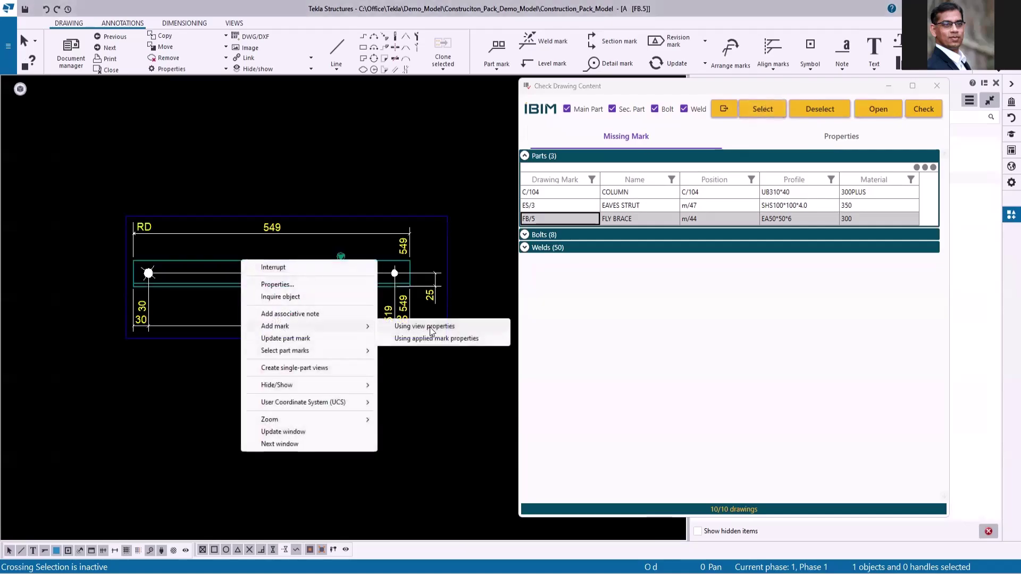
left_click(437, 327)
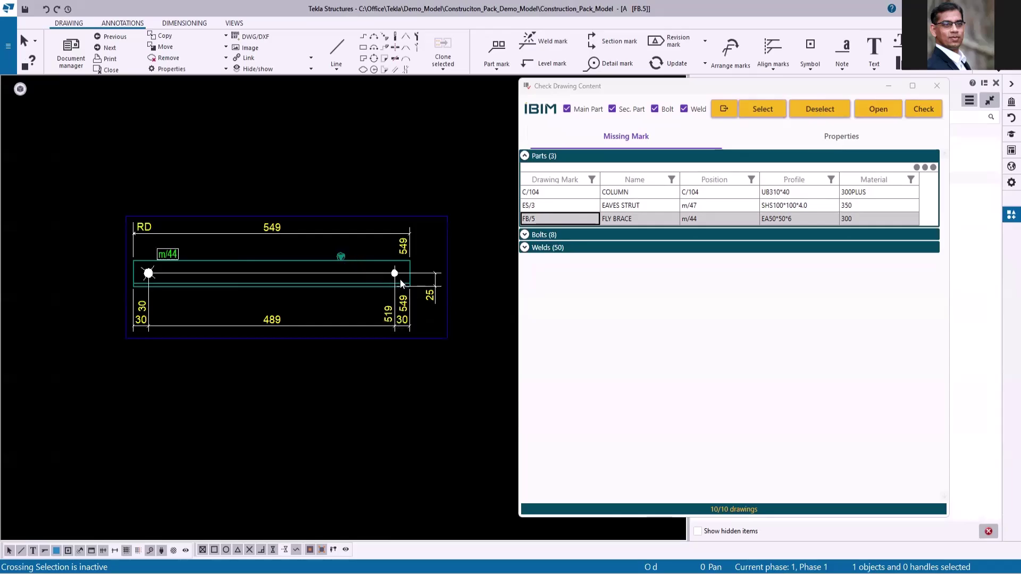
Step: Add the 1-18ø and 1-14ø bolt marks to the fly brace bolts, placing the 1-18ø mark upper left
left_click(525, 235)
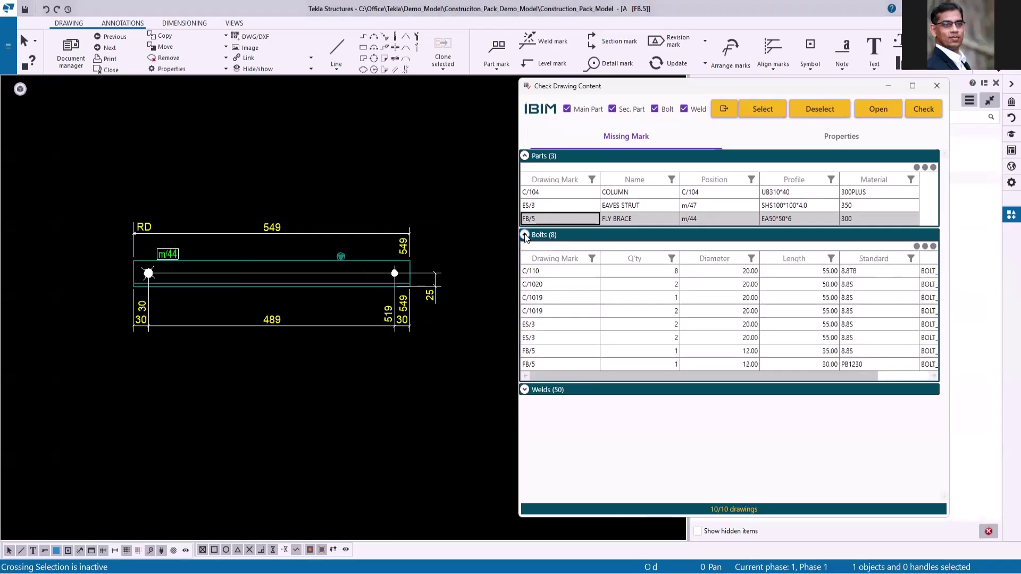
left_click(533, 351)
right_click(145, 271)
mouse_move(185, 340)
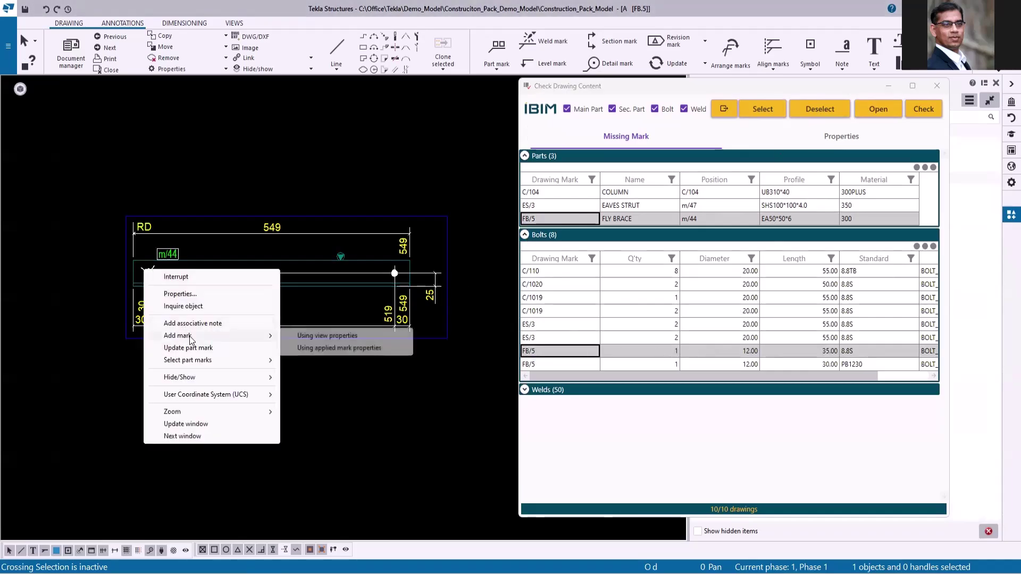
left_click(381, 343)
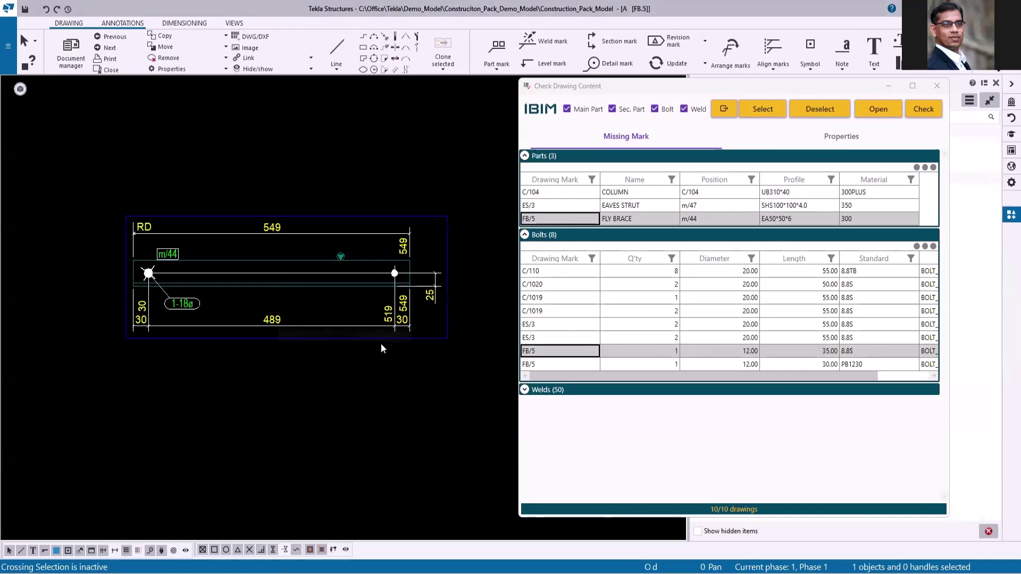
right_click(394, 272)
mouse_move(422, 335)
left_click(578, 332)
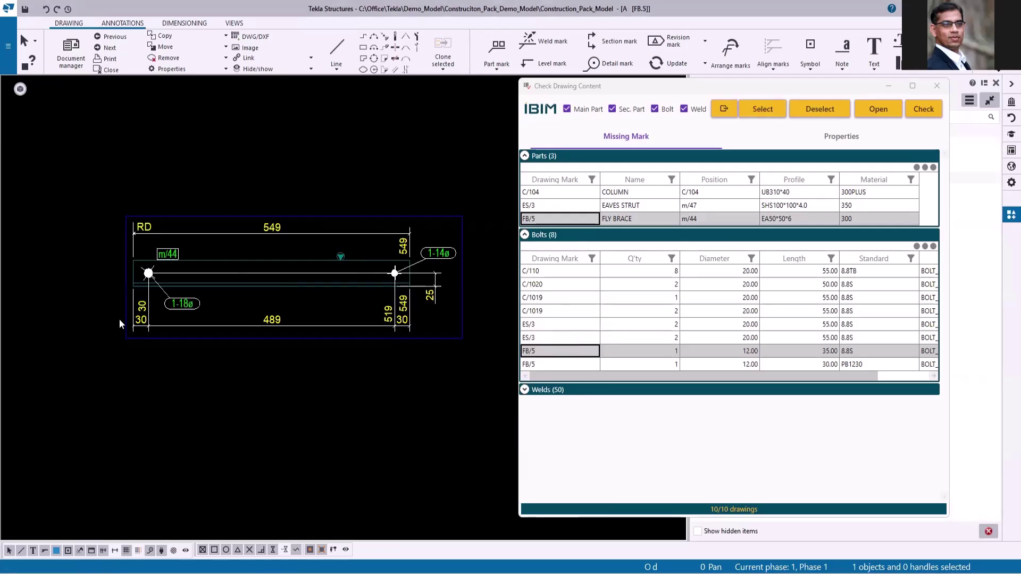
left_click_drag(187, 308, 108, 244)
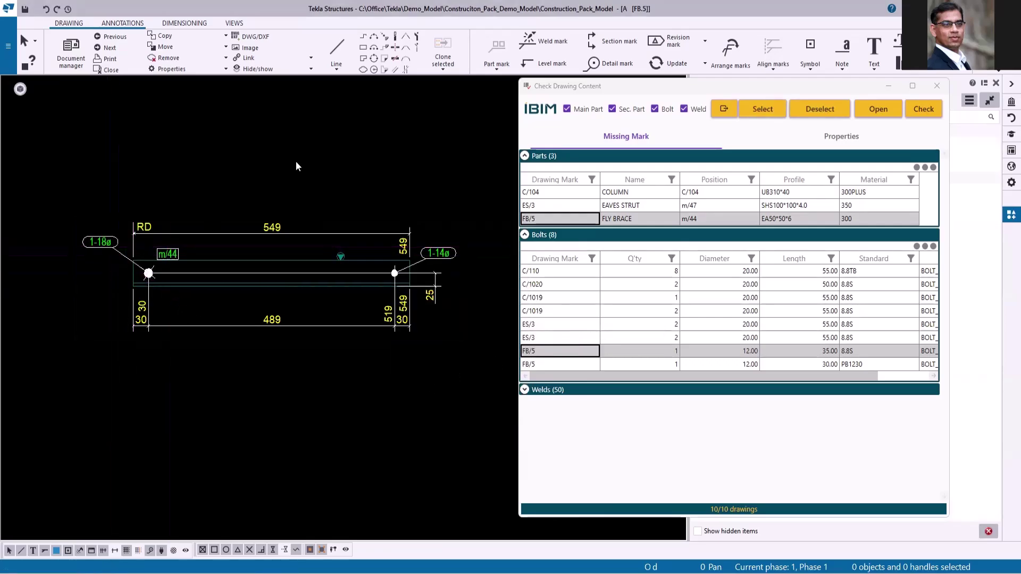
Step: Review the welds missing marks and close the drawing check results
left_click(526, 390)
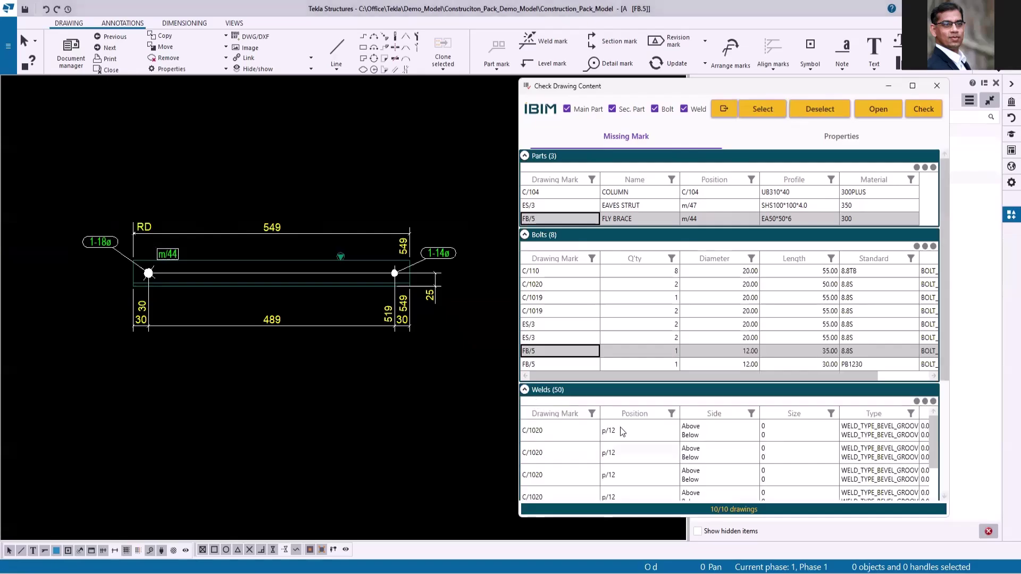
scroll(621, 427, "down", 1)
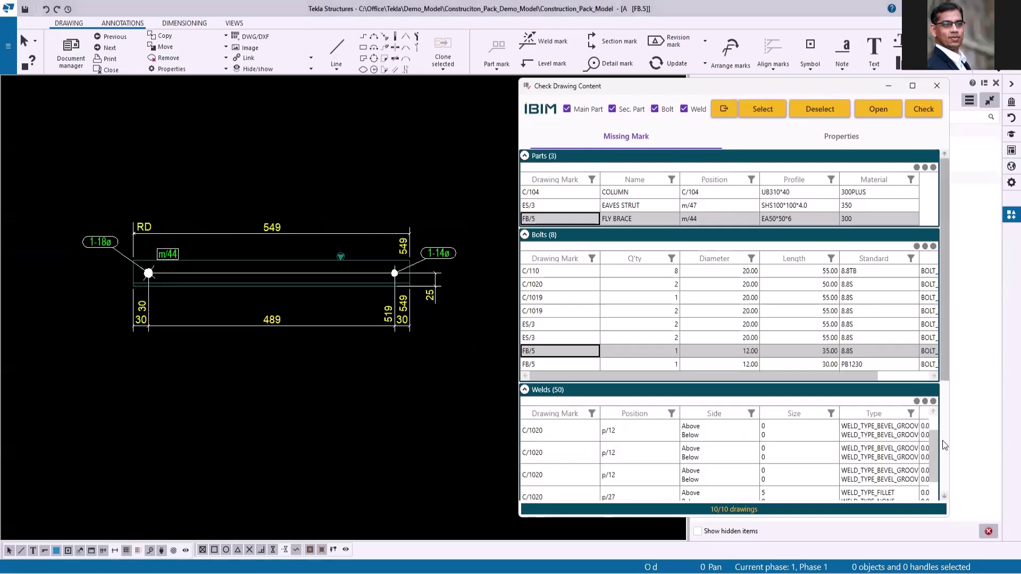
left_click_drag(934, 450, 936, 480)
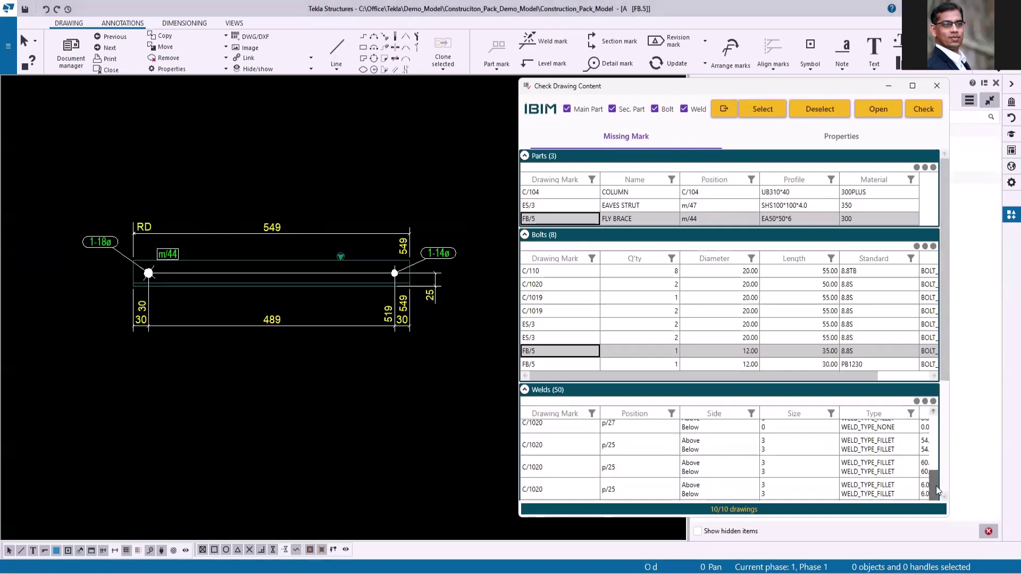
scroll(935, 489, "up", 5)
scroll(798, 298, "down", 5)
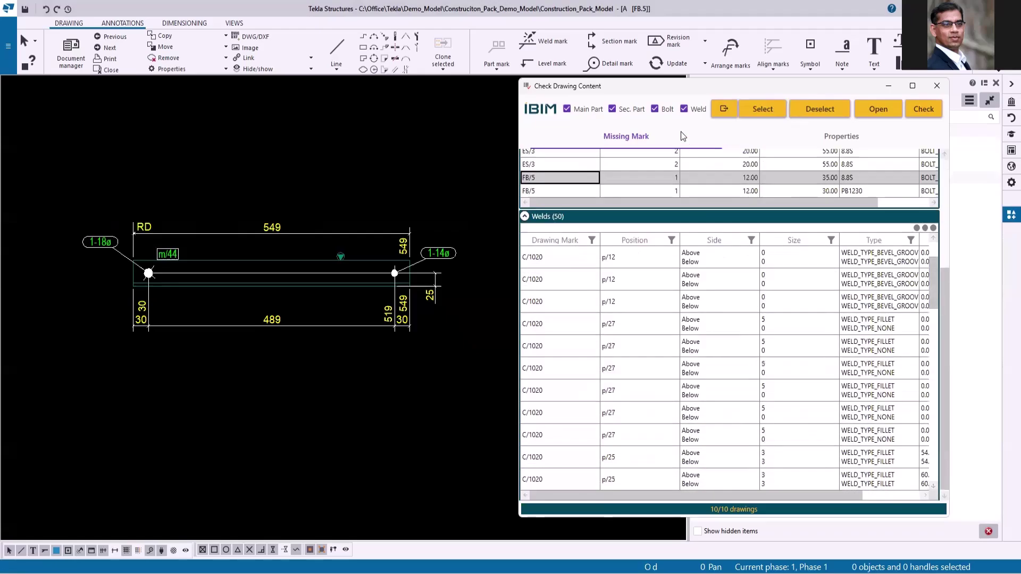
left_click(430, 422)
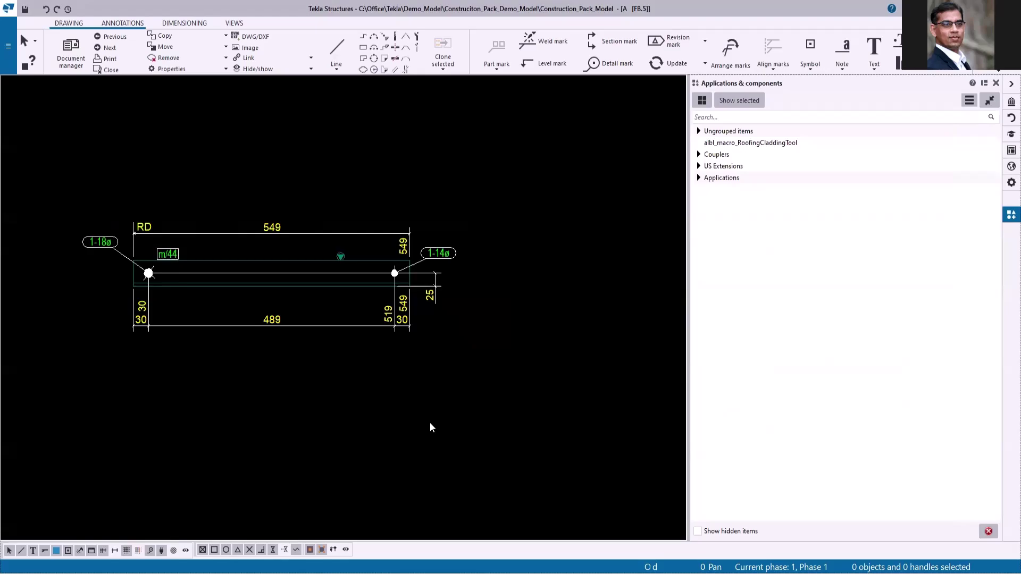
Step: Close drawing FB/5 from the Drawing ribbon to get back to the 3D model
left_click(106, 69)
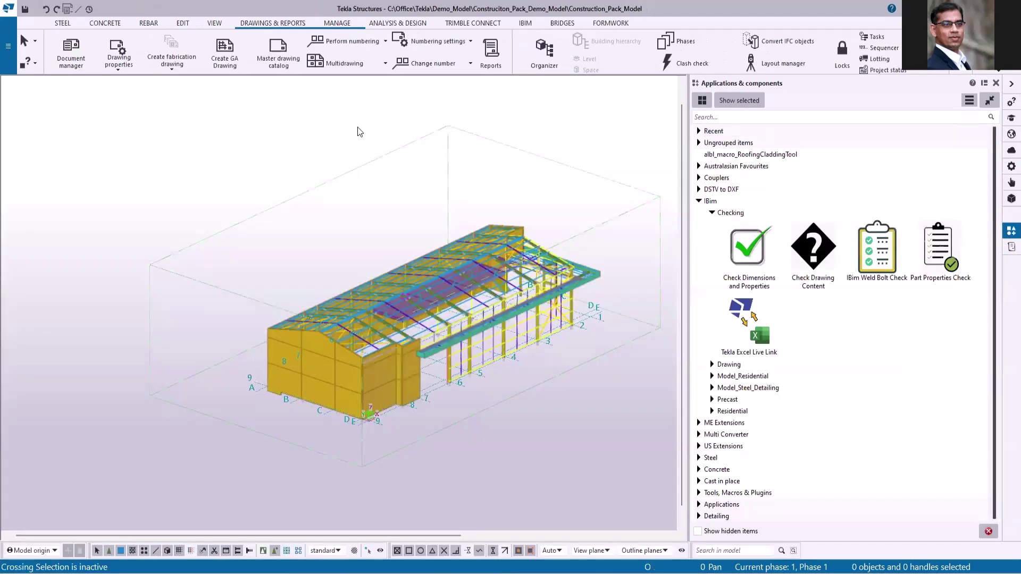